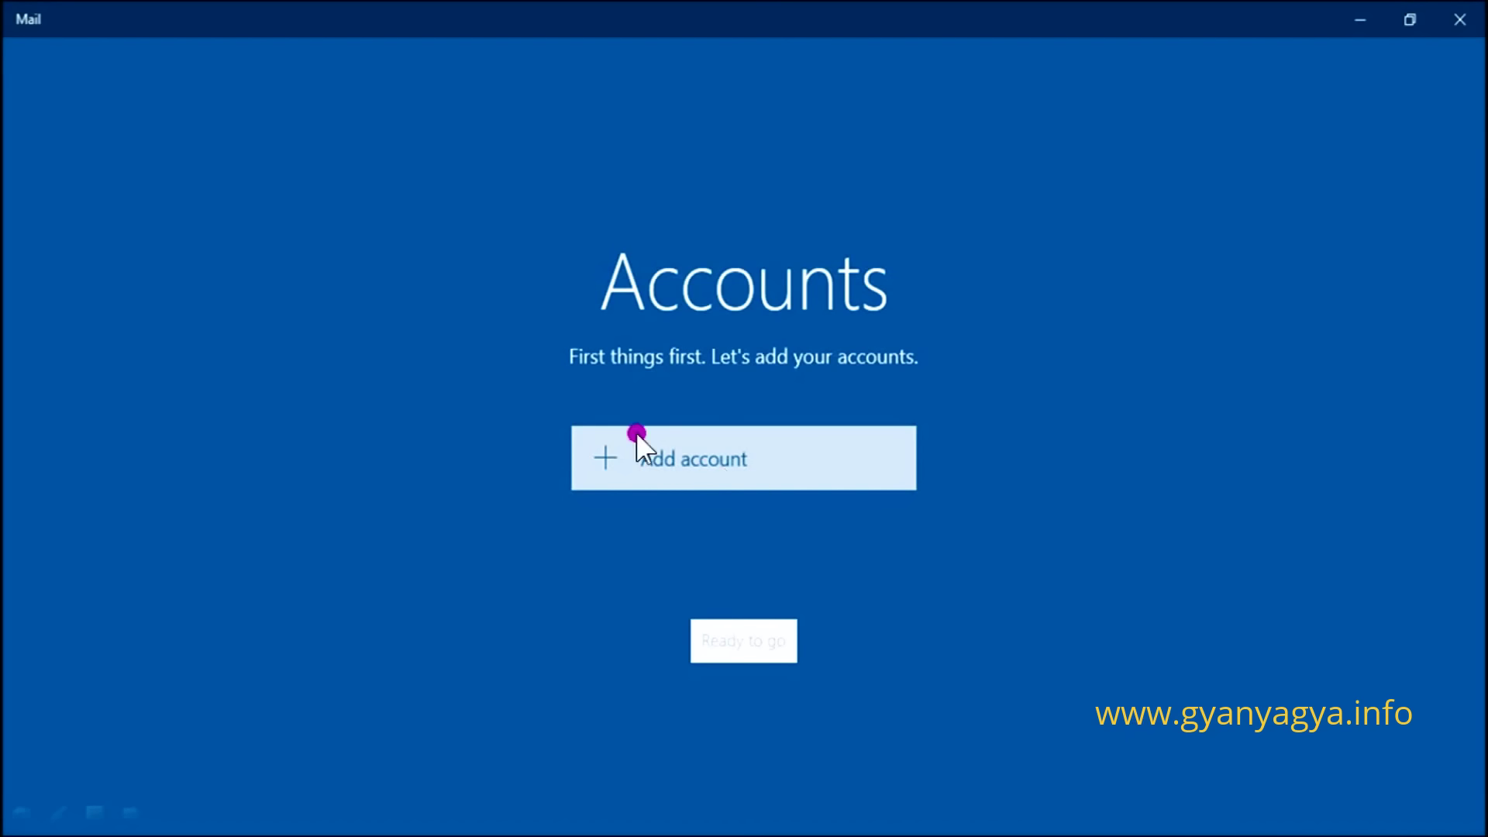
- Open Add account to list Outlook.com, Exchange, Google, Yahoo! Mail, iCloud and Other account
{"action": "left_click", "coordinate": [663, 457]}
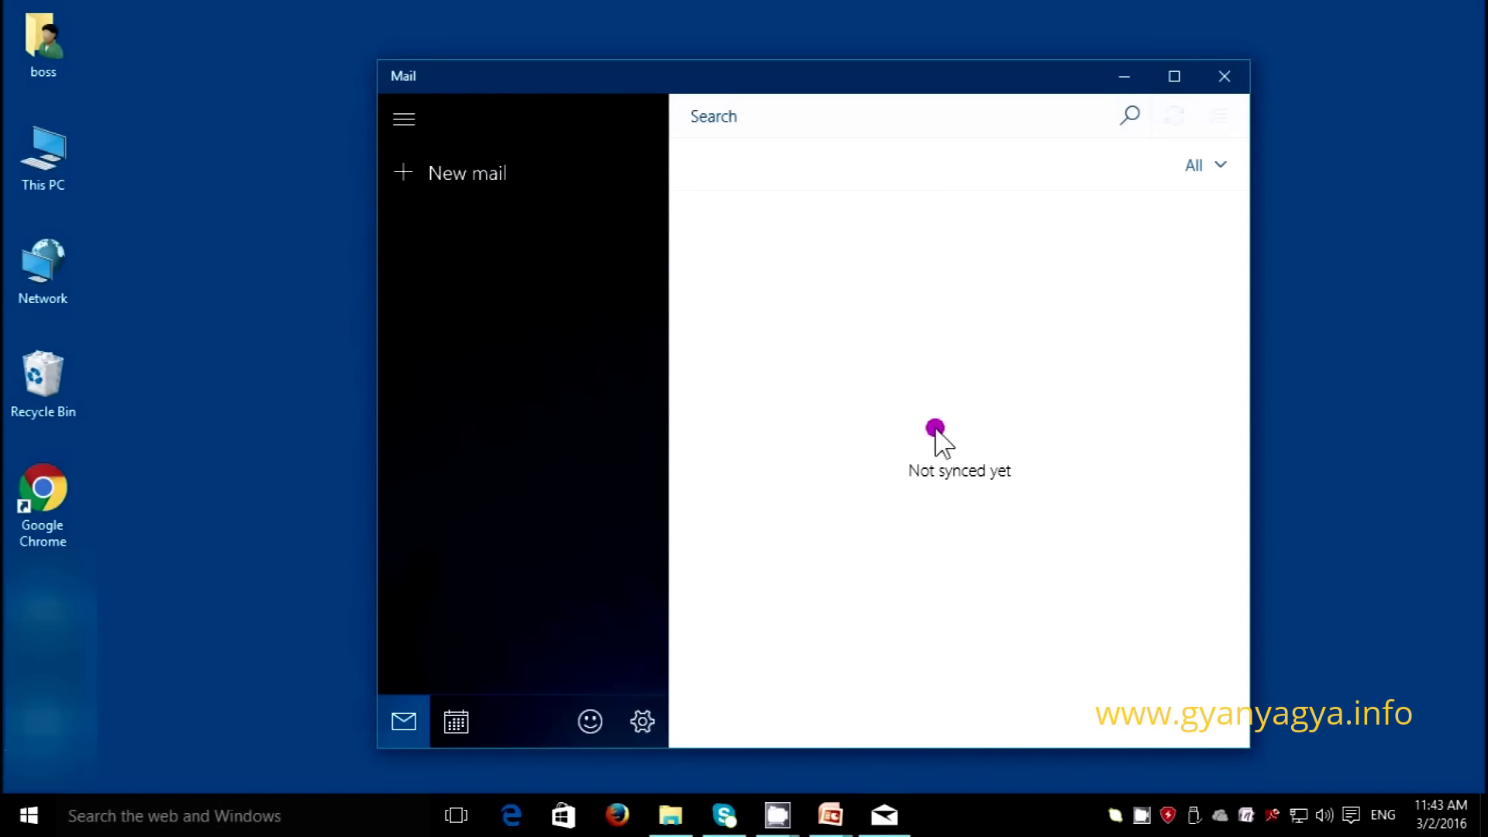
{"action": "left_click", "coordinate": [643, 722]}
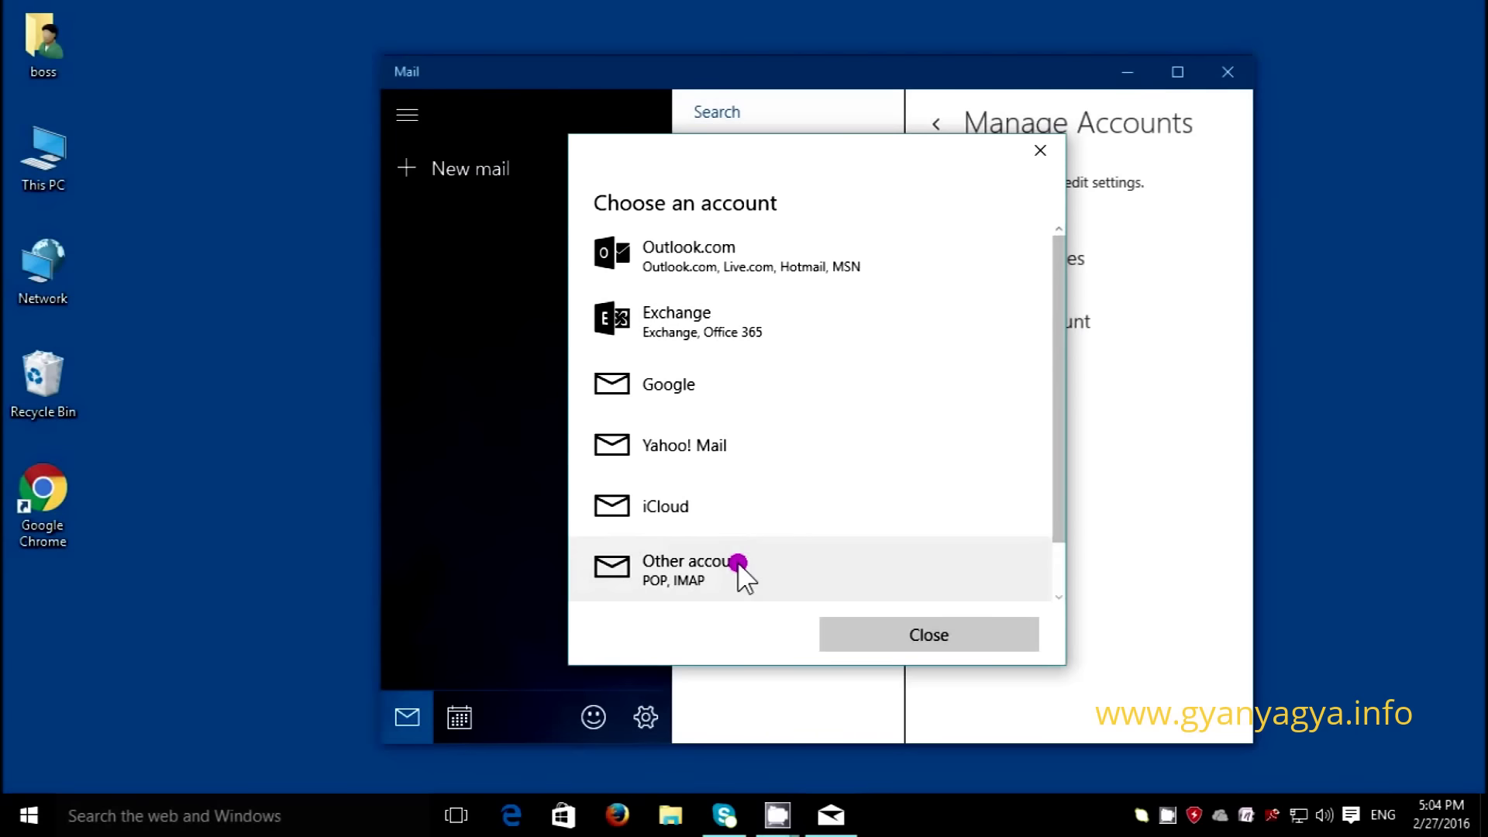
- Add a Google account by entering its Gmail address and password, then allow Windows access
{"action": "left_click", "coordinate": [633, 387]}
{"action": "left_click", "coordinate": [837, 370]}
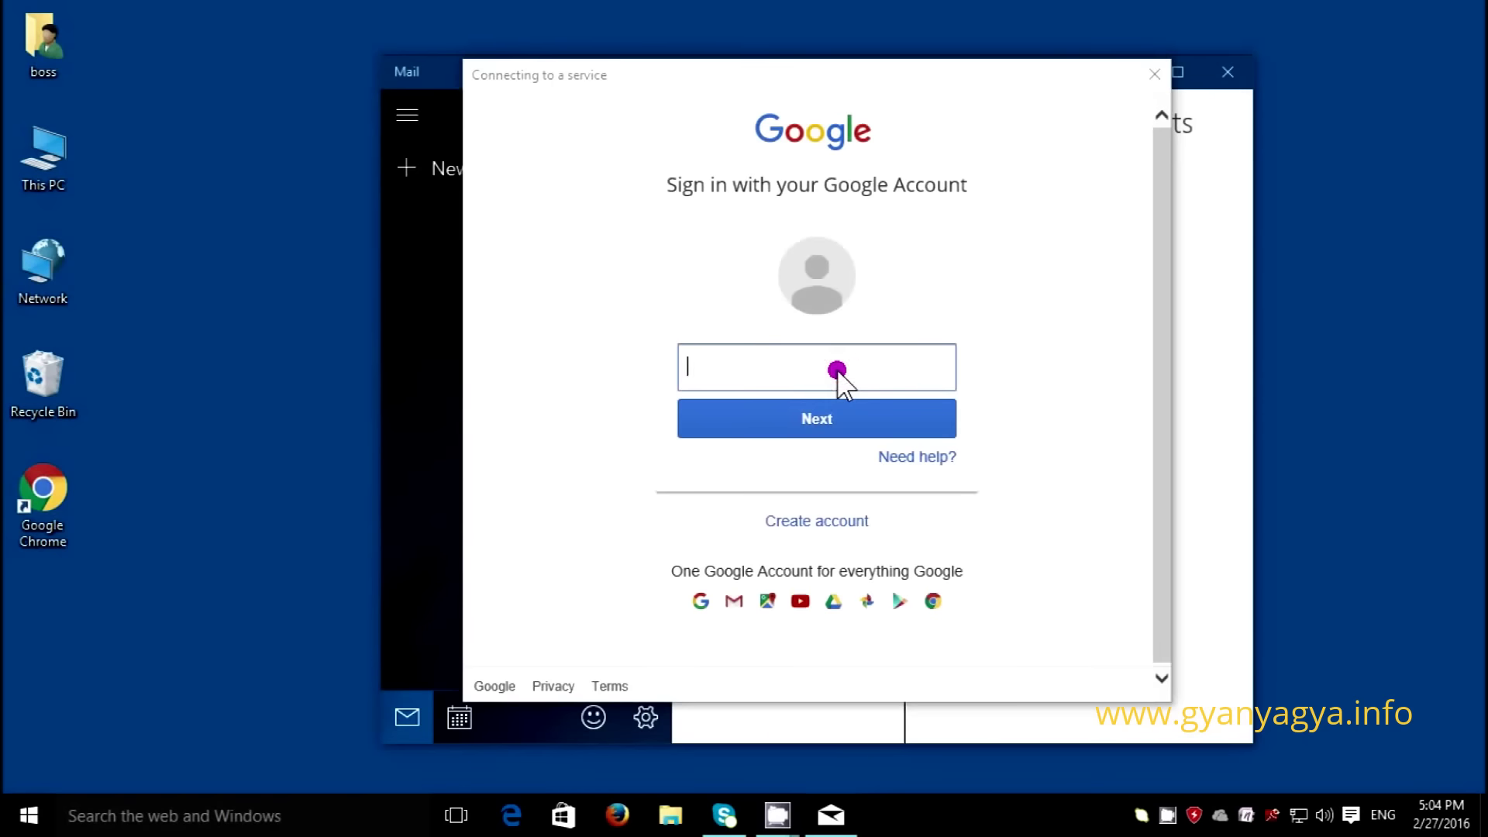
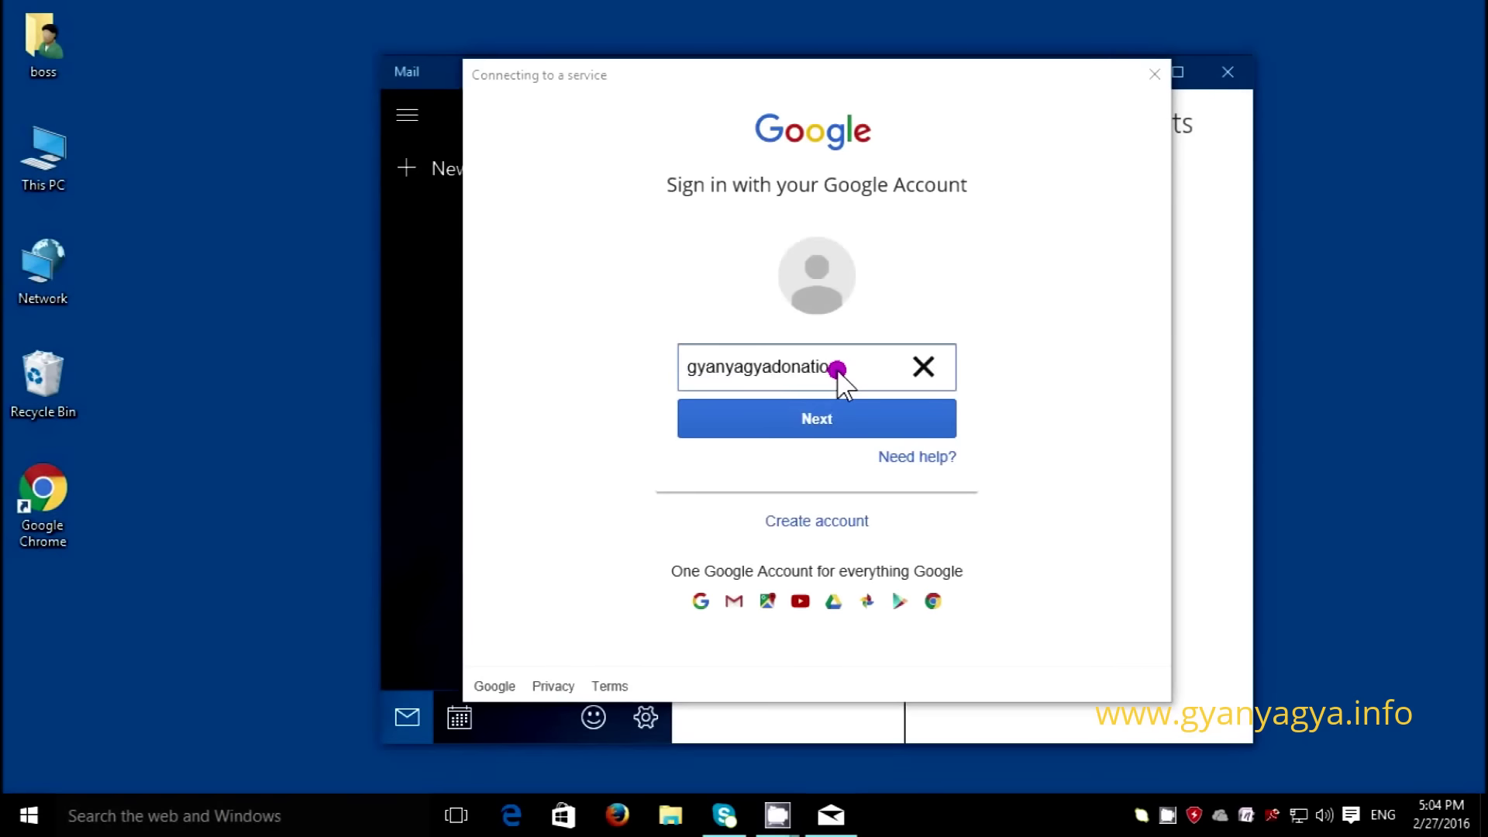
{"action": "left_click", "coordinate": [823, 407]}
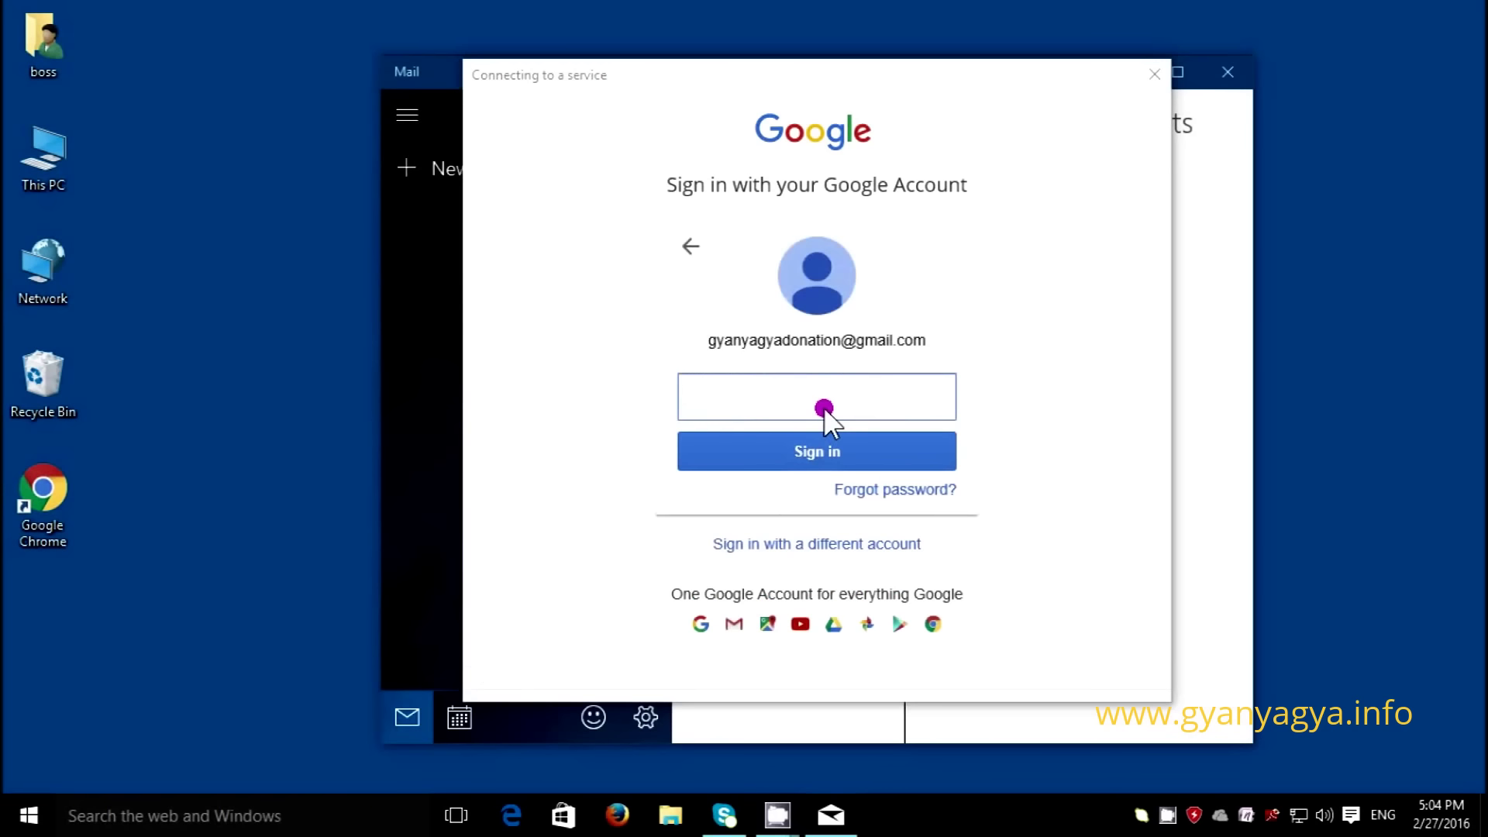
{"action": "type", "text": "********"}
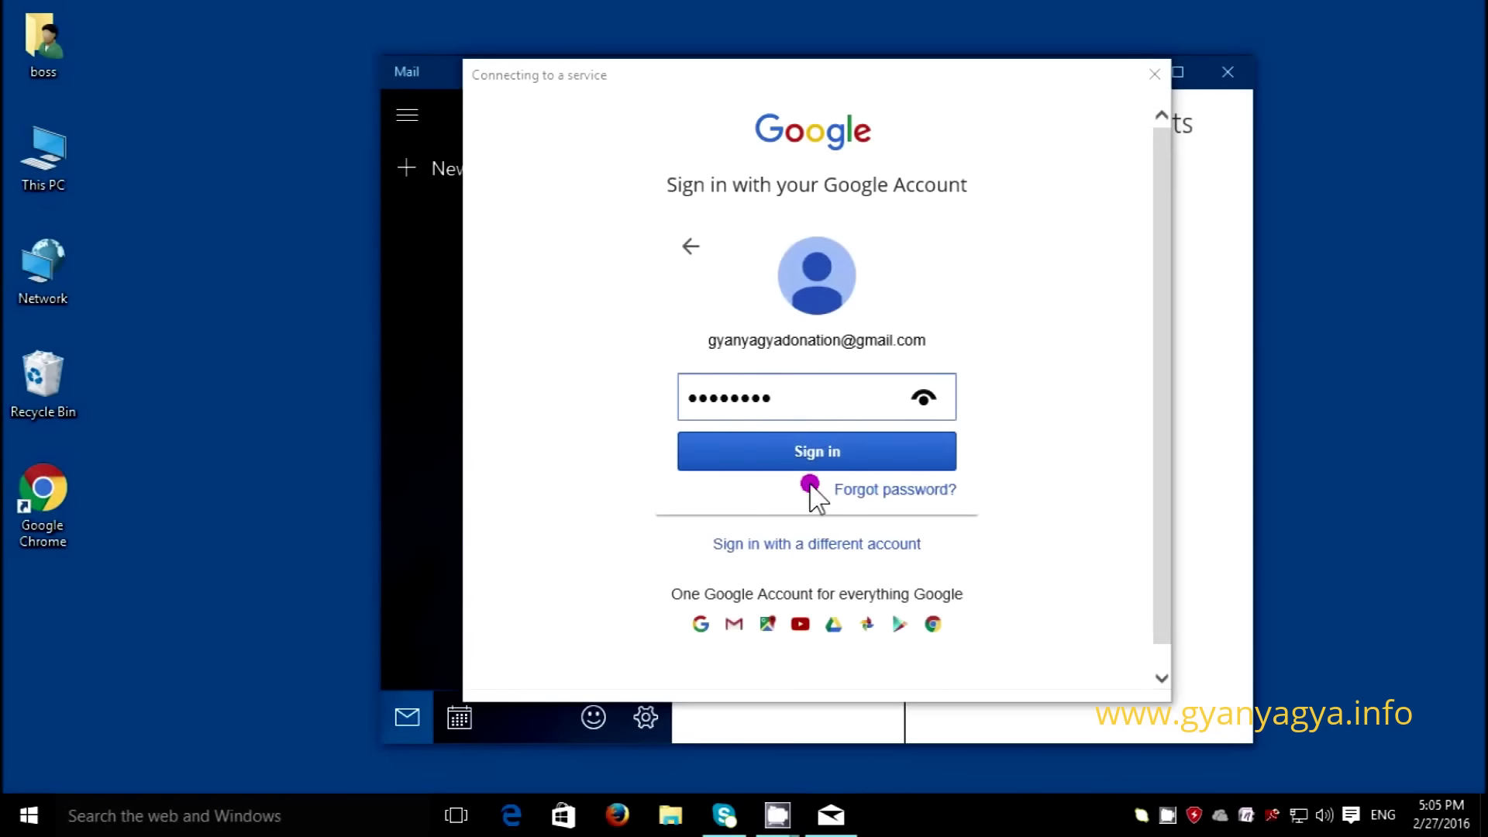
{"action": "left_click", "coordinate": [817, 451]}
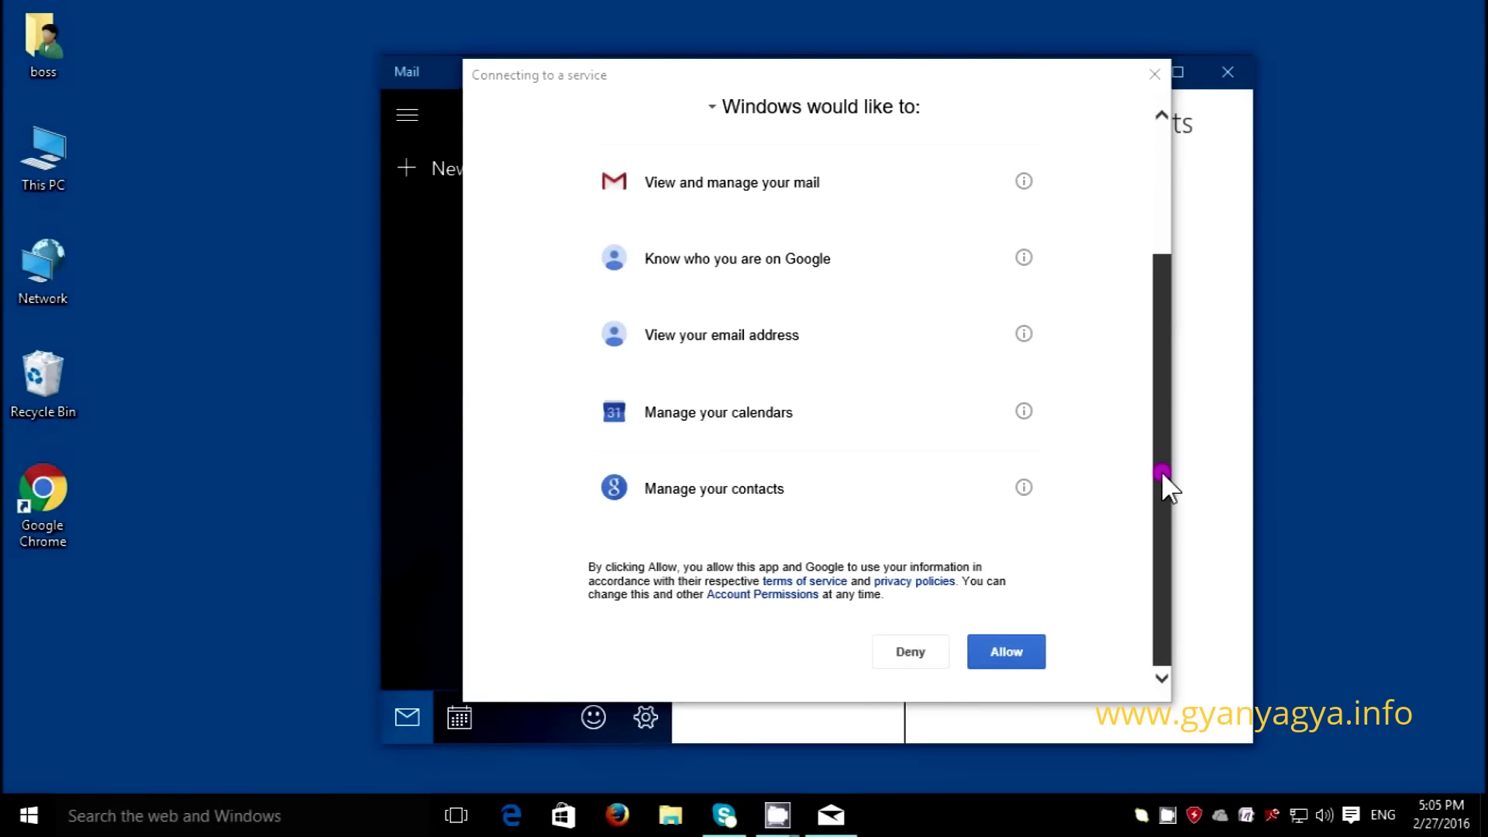
{"action": "left_click", "coordinate": [1024, 657]}
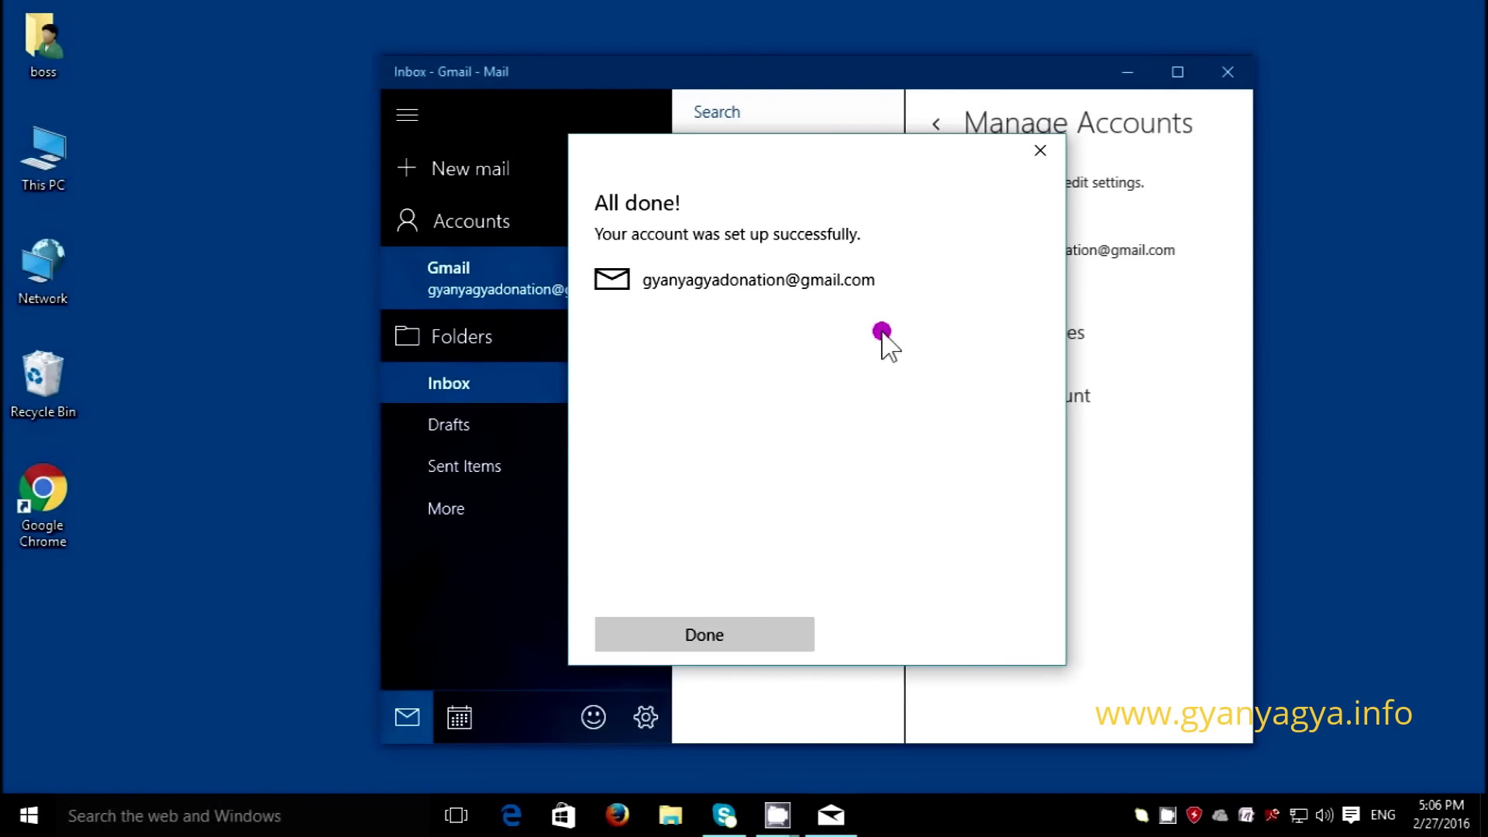
- Confirm the finished Gmail setup with Done and Ready to go to reach the inbox
{"action": "left_click", "coordinate": [727, 631]}
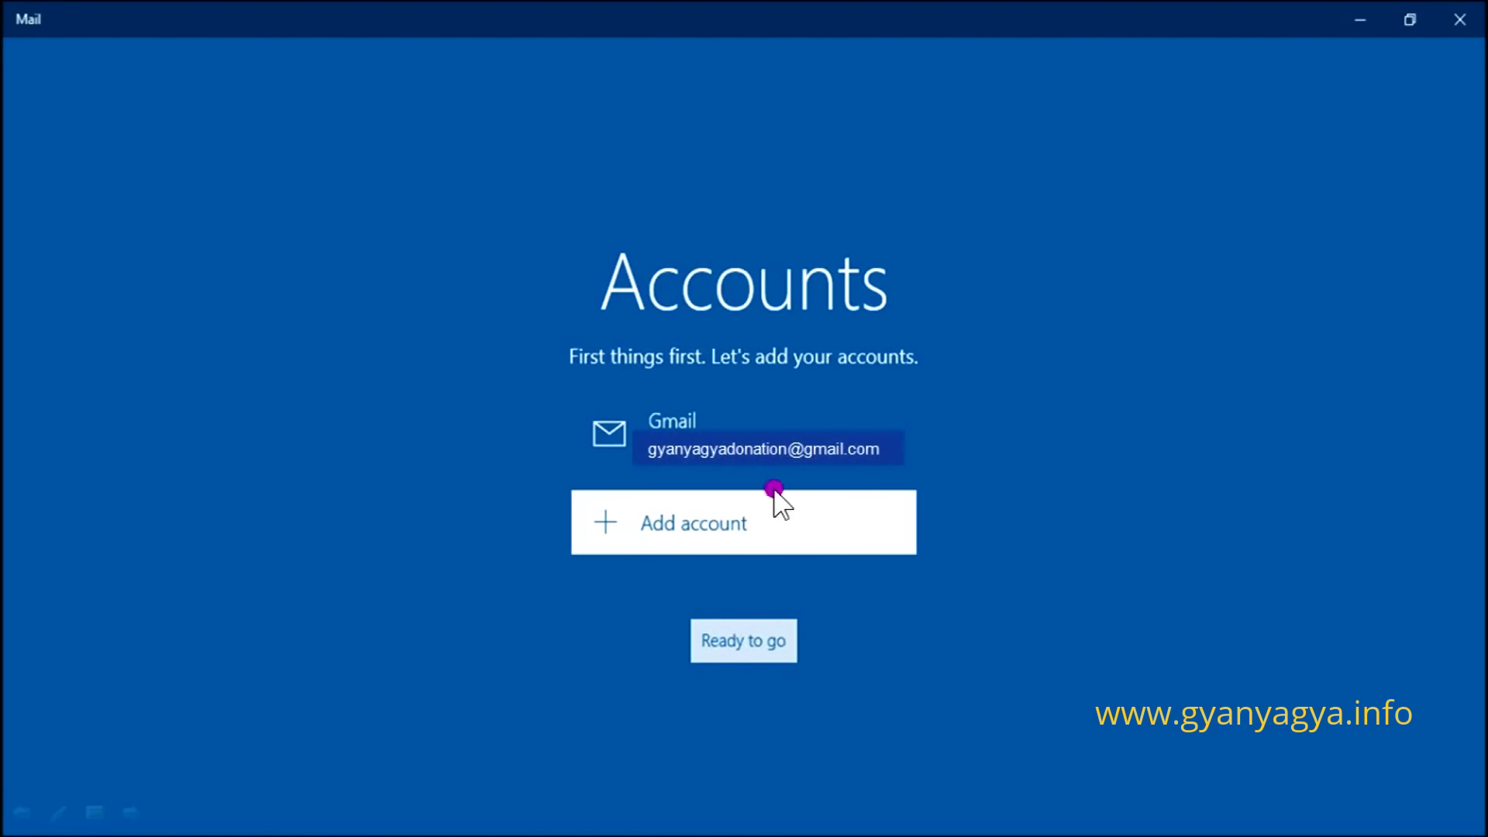
{"action": "left_click", "coordinate": [744, 641]}
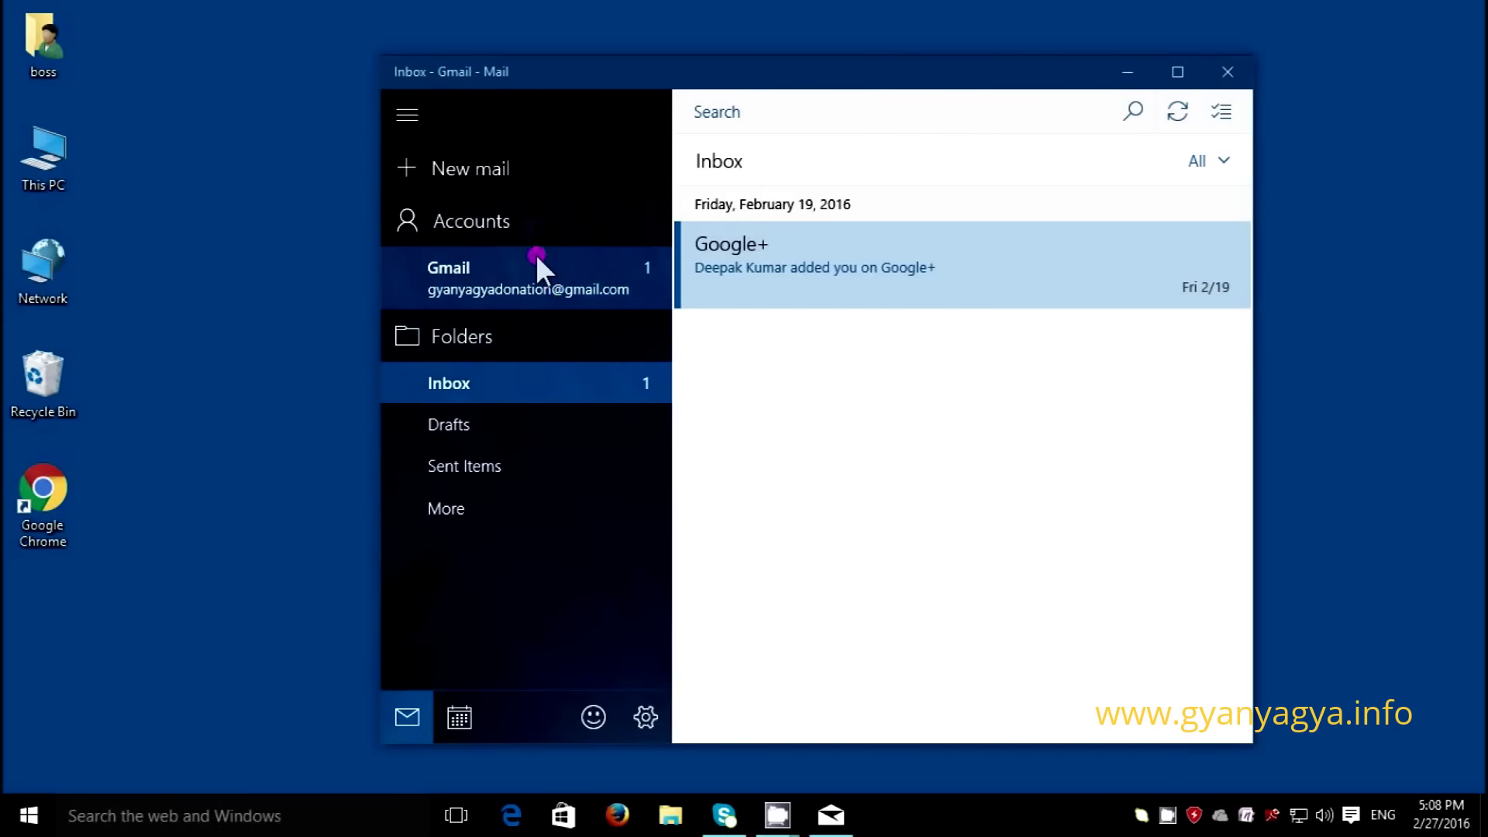
- Select the Gmail Inbox and start a new mail message from it
{"action": "left_click", "coordinate": [535, 225]}
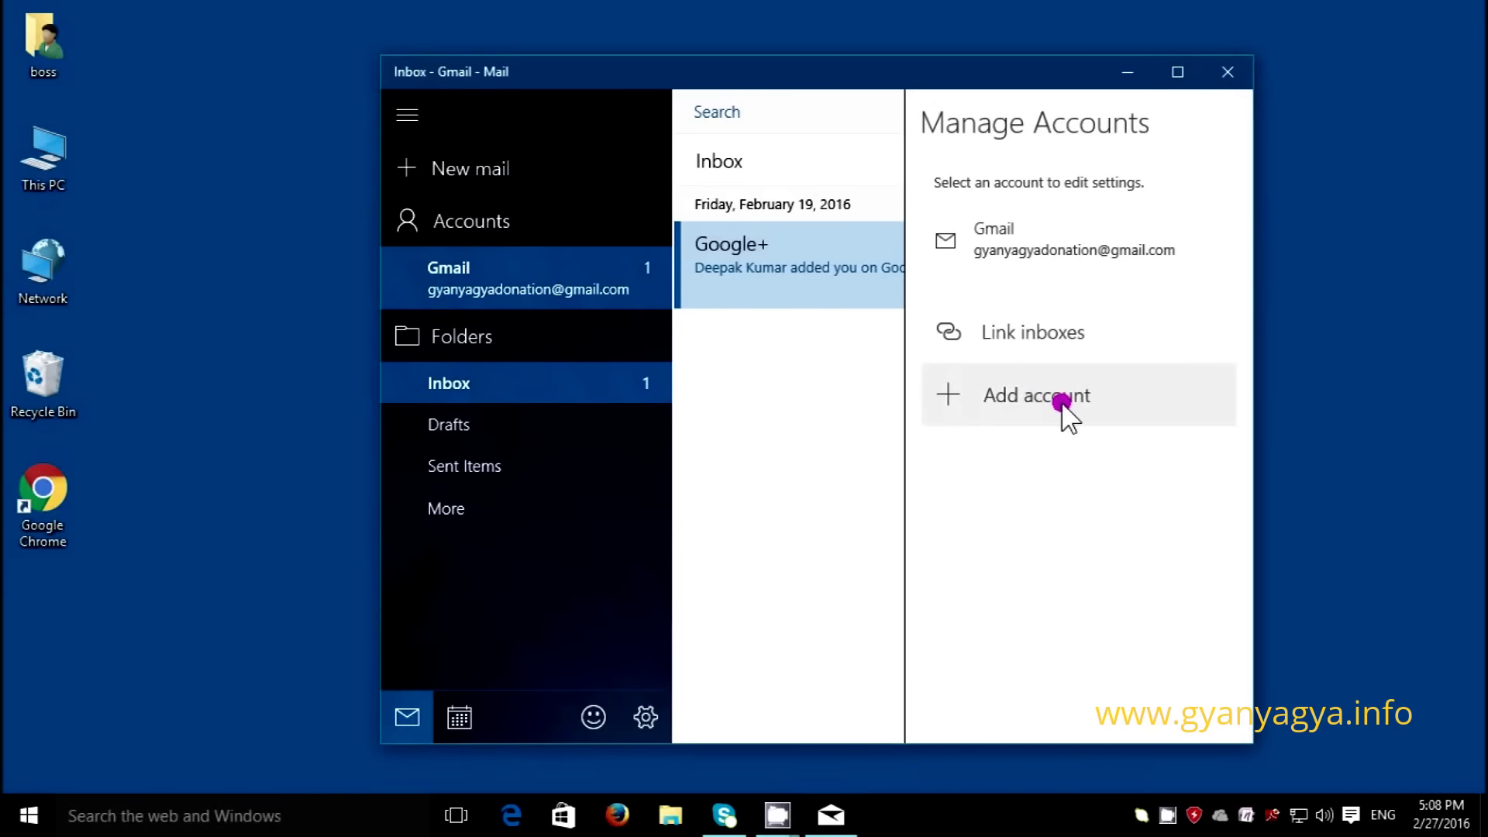
{"action": "left_click", "coordinate": [536, 255]}
{"action": "left_click", "coordinate": [543, 274]}
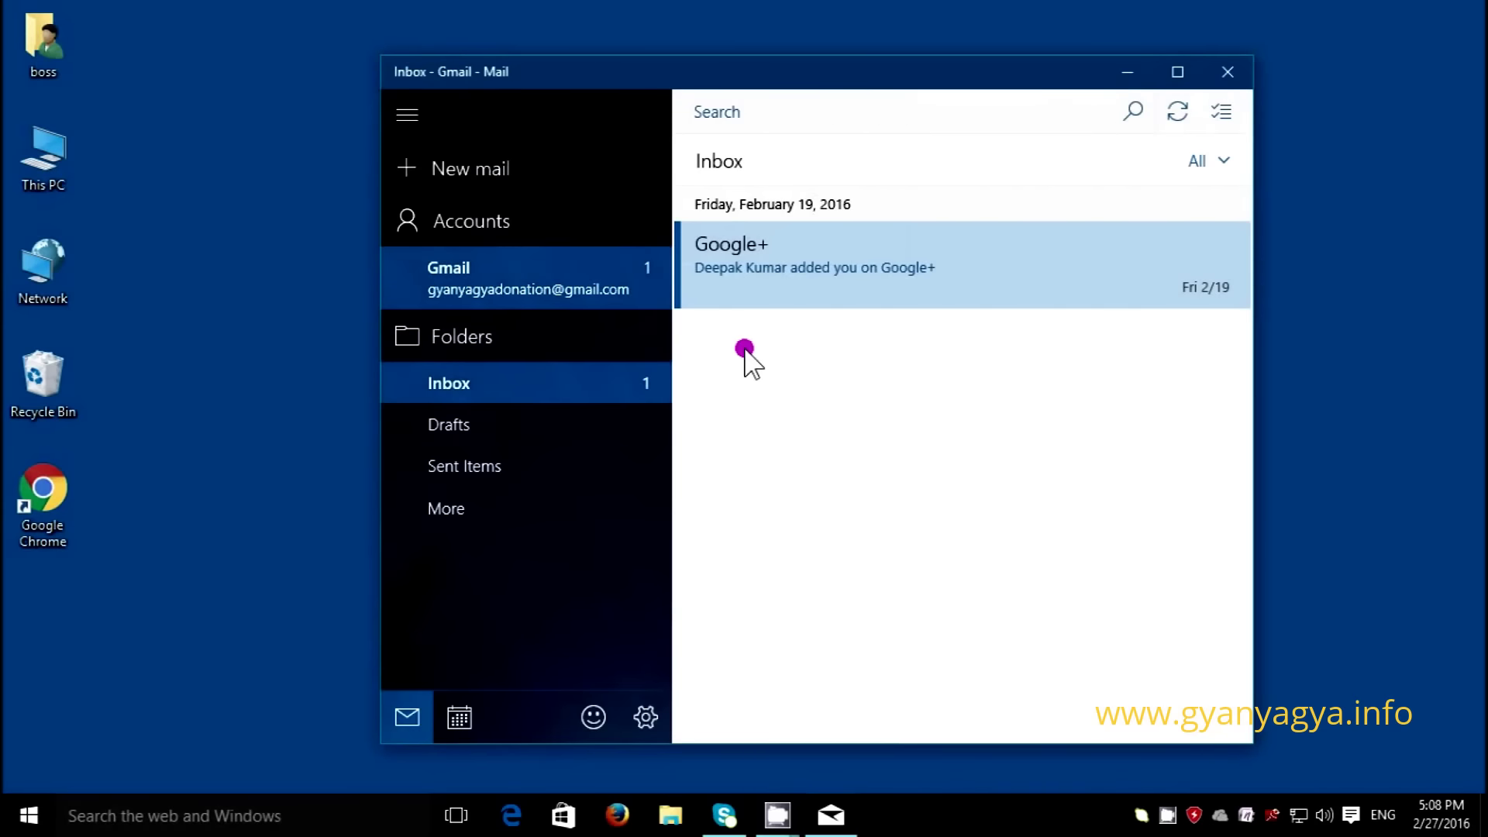
{"action": "left_click", "coordinate": [521, 384]}
{"action": "left_click", "coordinate": [461, 166]}
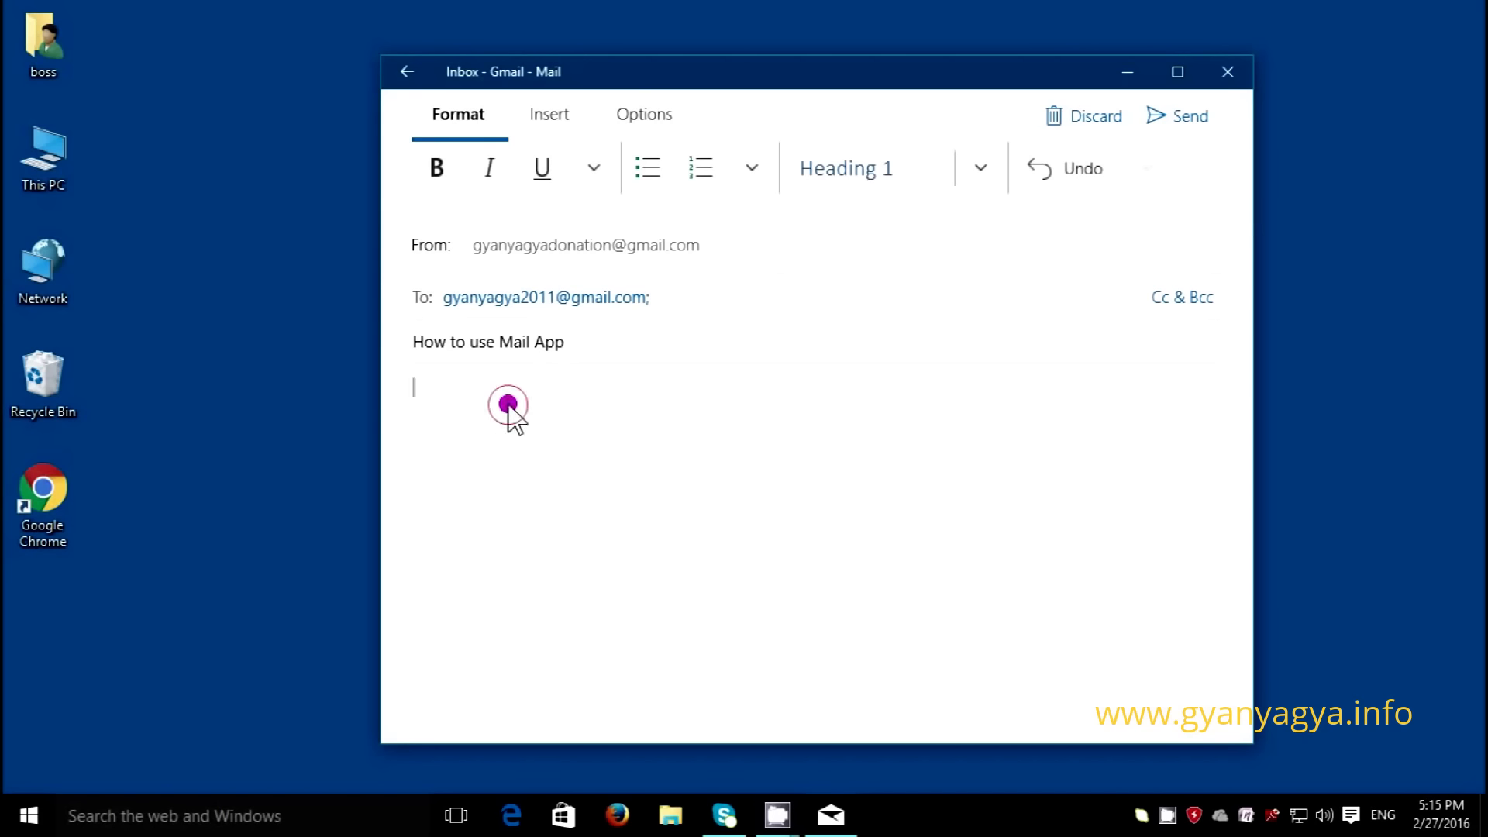
- Set the message's proofing language to English (United States) on the Options tab
{"action": "left_click", "coordinate": [506, 402]}
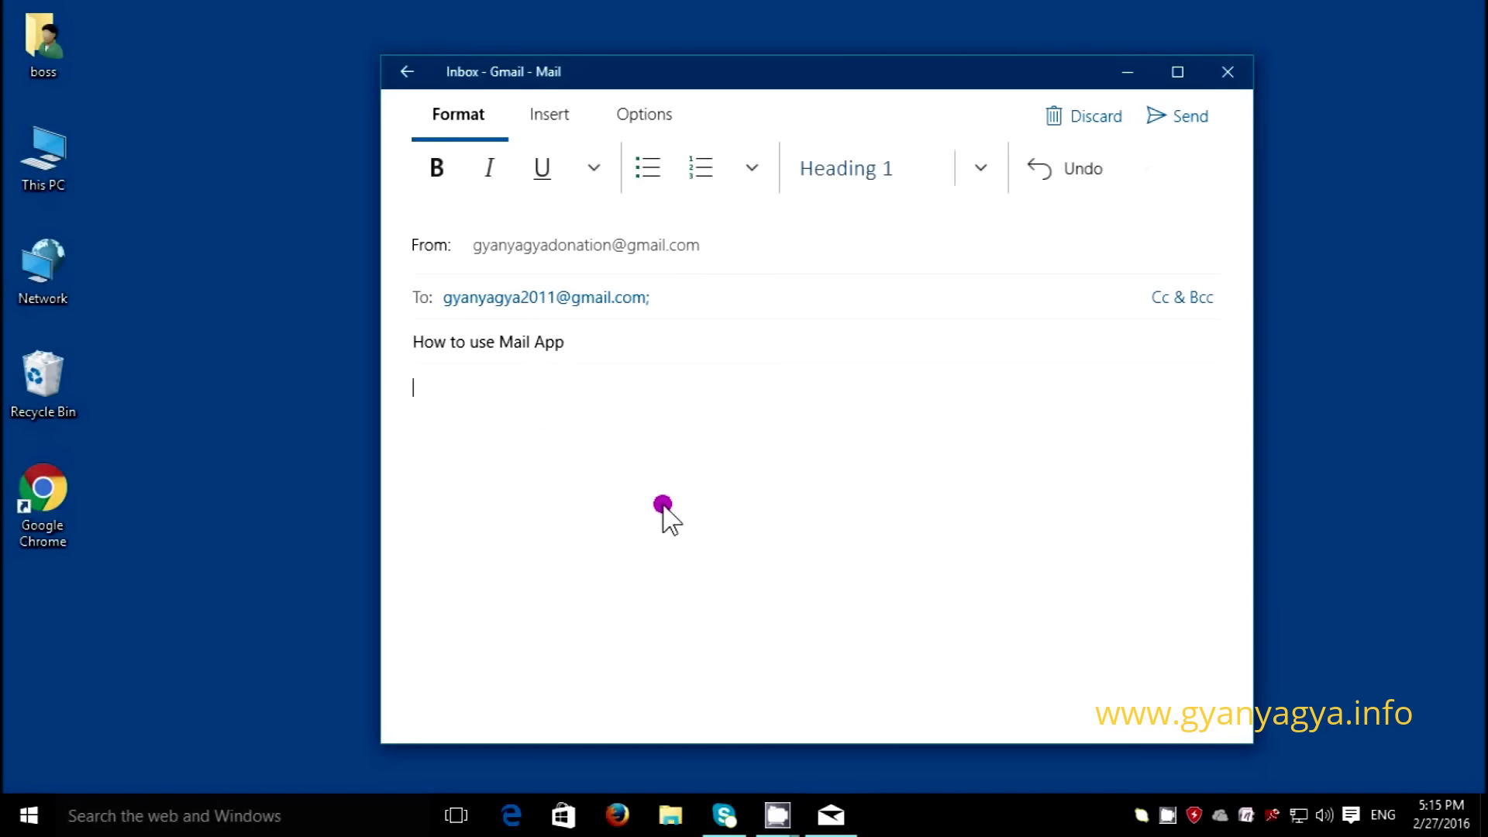
{"action": "left_click", "coordinate": [642, 124]}
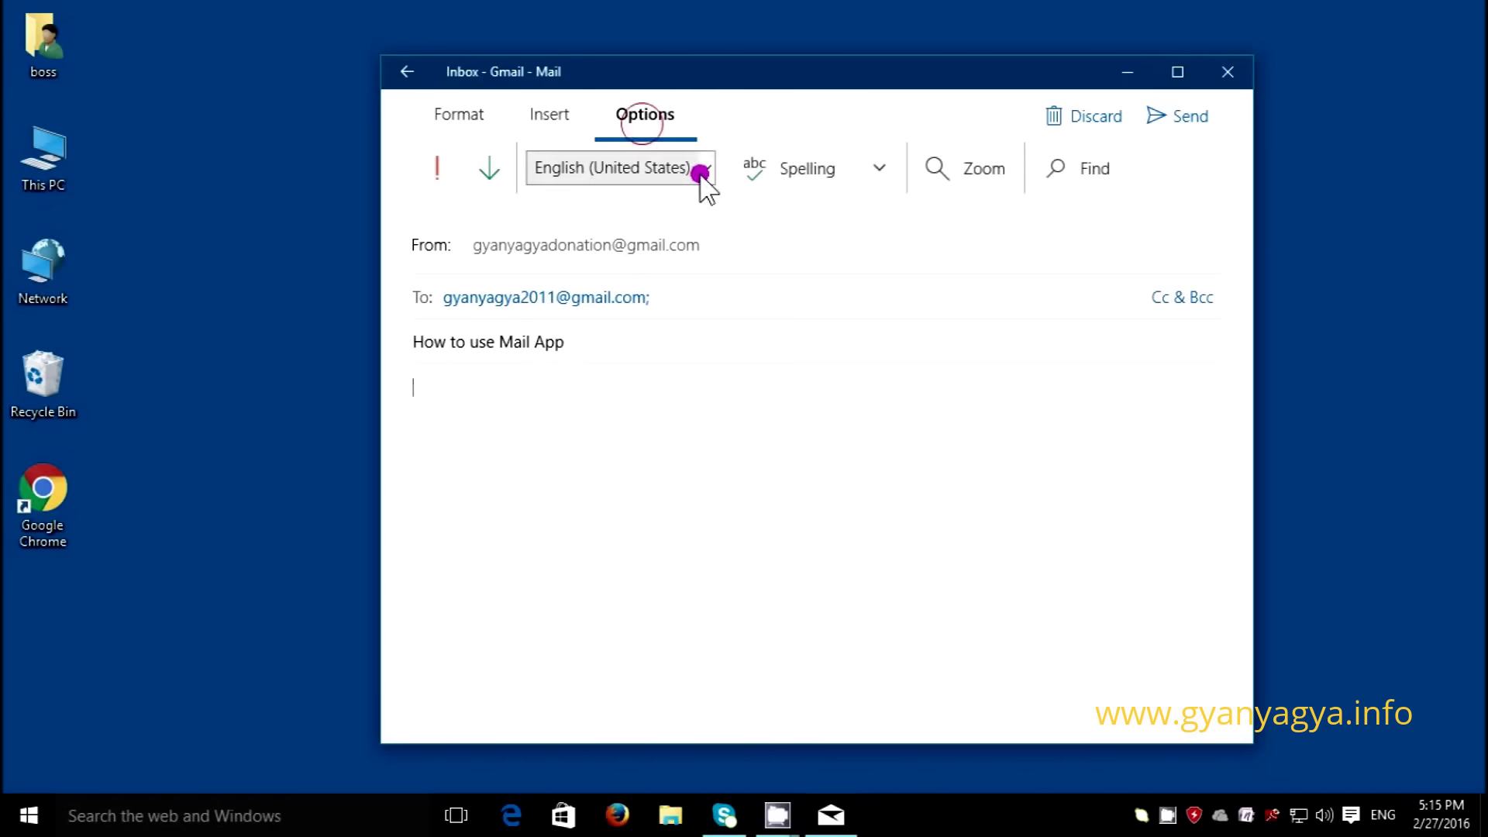
{"action": "left_click", "coordinate": [707, 172]}
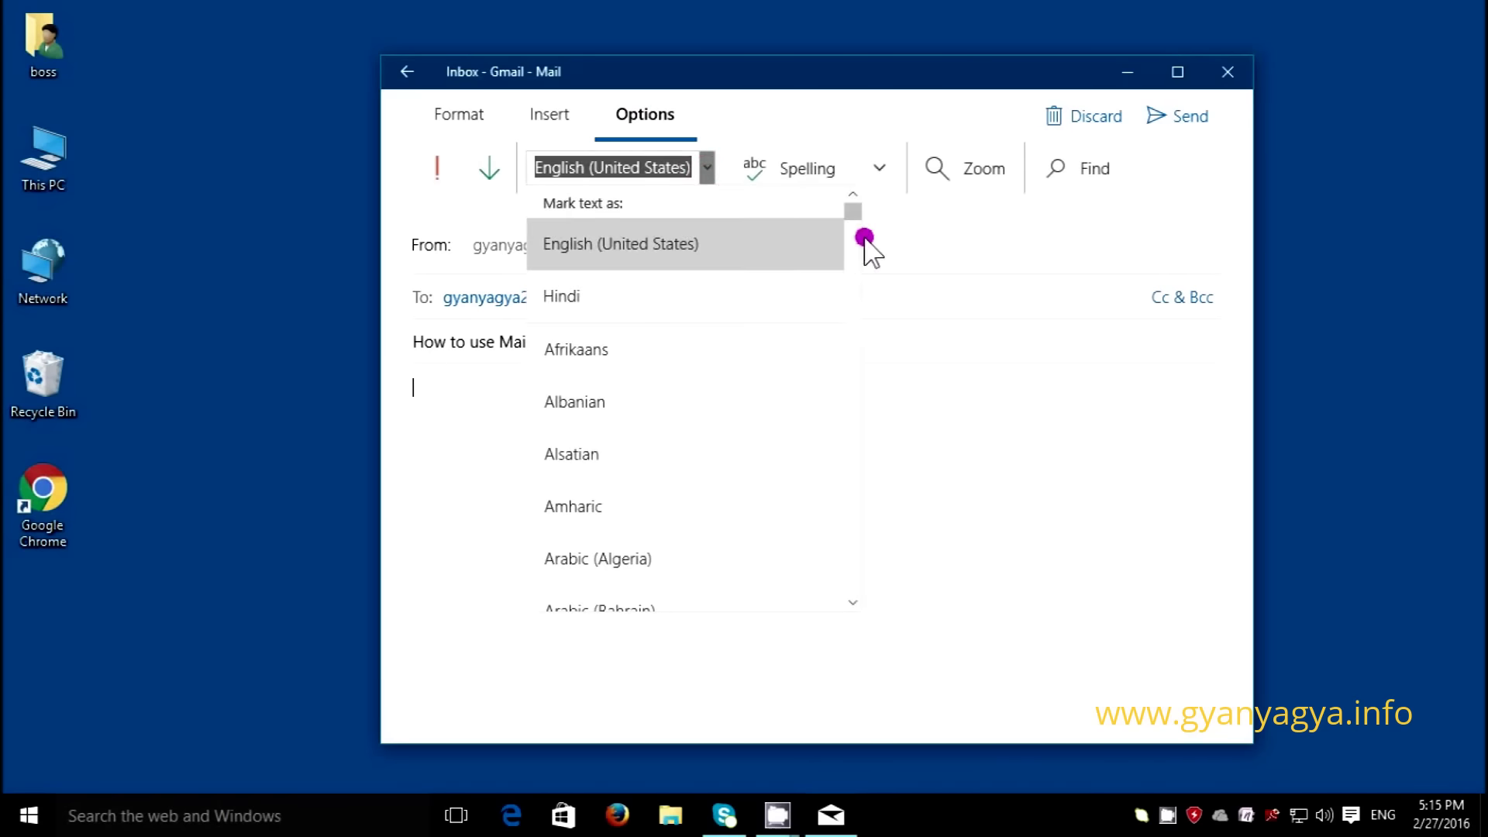
{"action": "mouse_move", "coordinate": [859, 213]}
{"action": "left_mouse_down"}
{"action": "mouse_move", "coordinate": [835, 366]}
{"action": "mouse_move", "coordinate": [852, 210]}
{"action": "left_mouse_up"}
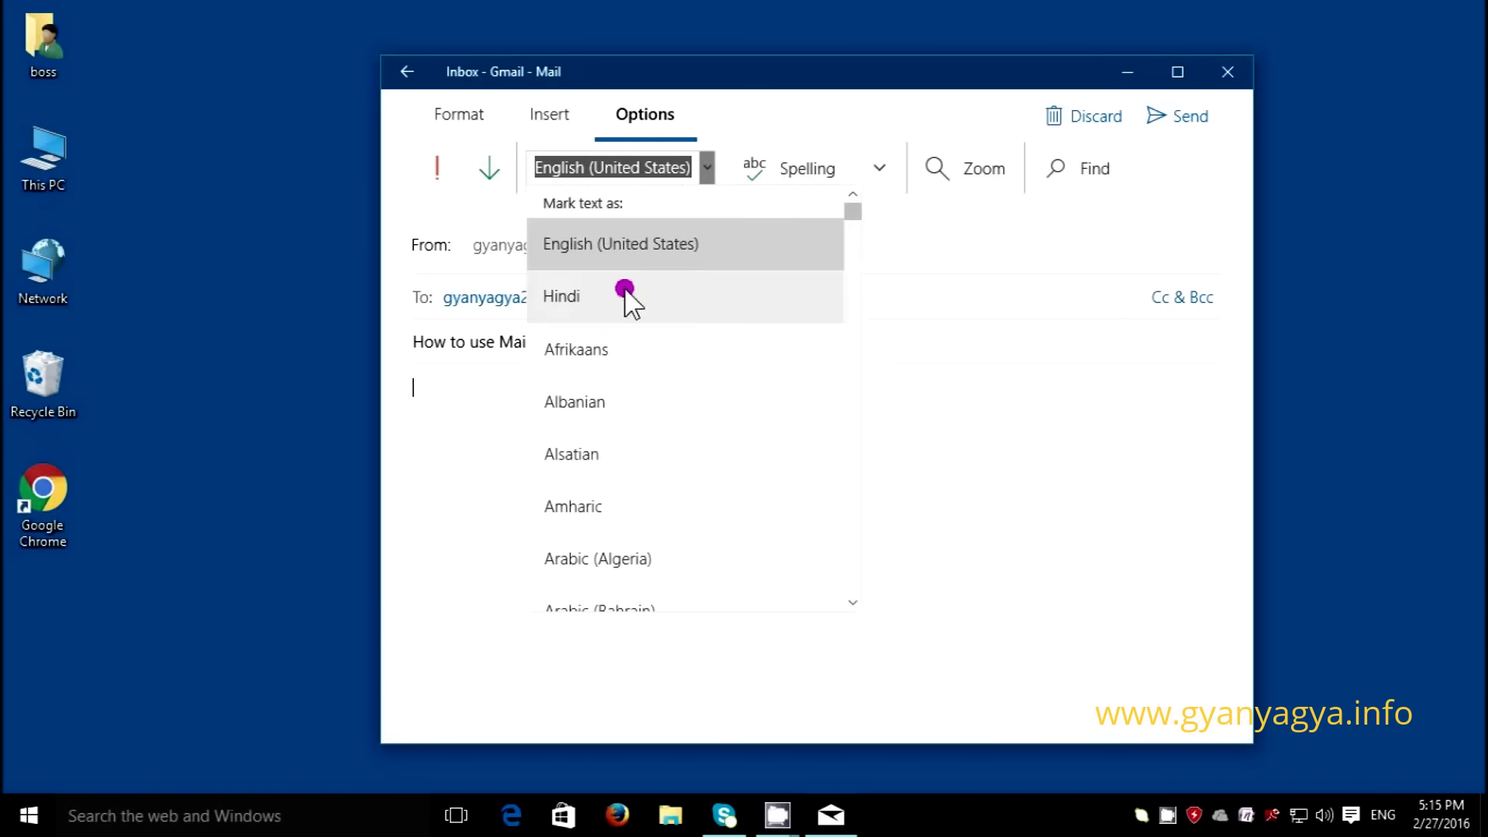
{"action": "left_click", "coordinate": [591, 250]}
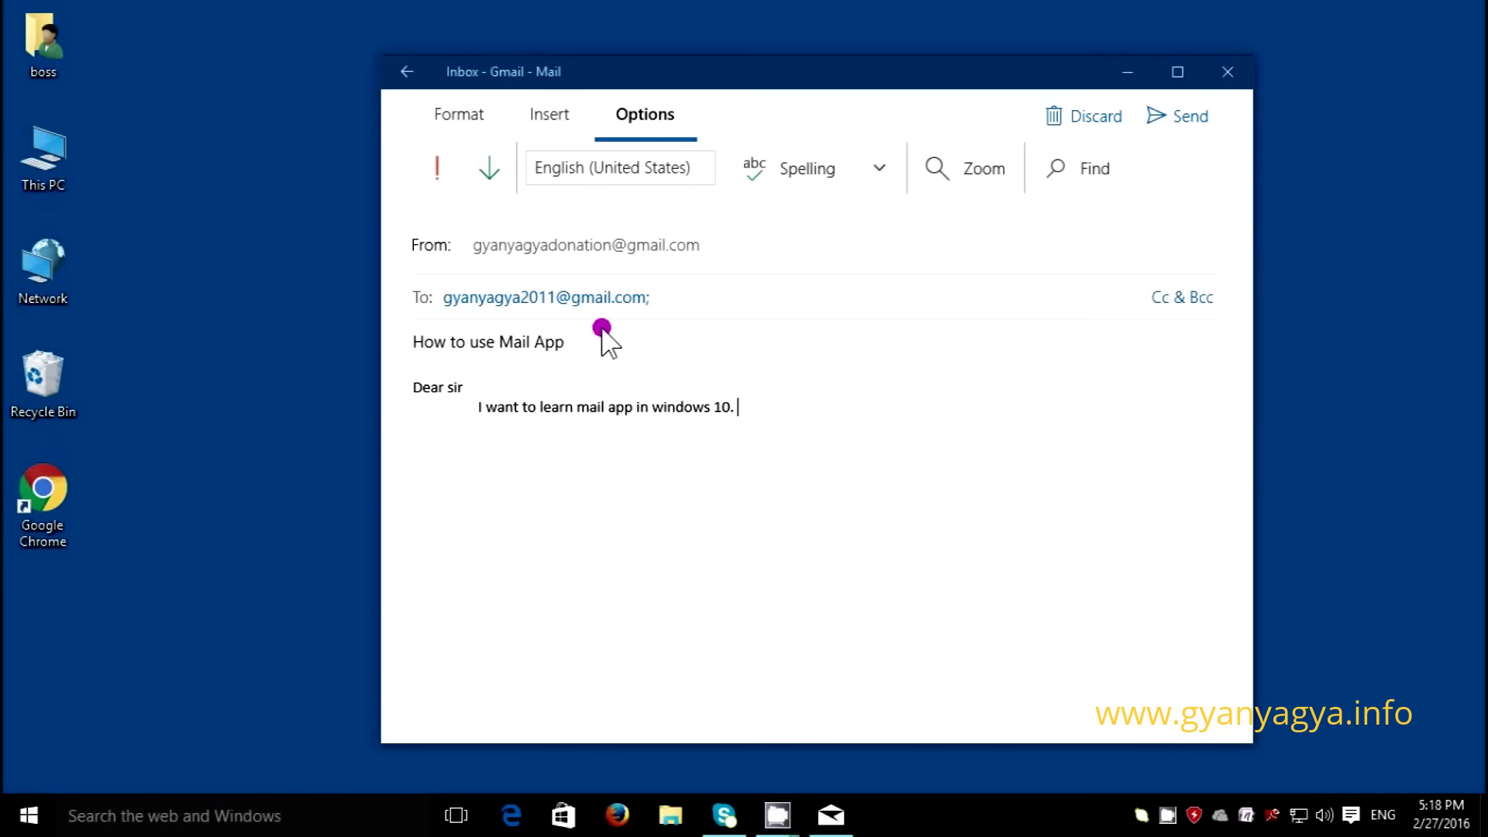
- Review the Format and Insert tools, then send the 'How to use Mail App' message
{"action": "left_click", "coordinate": [460, 121]}
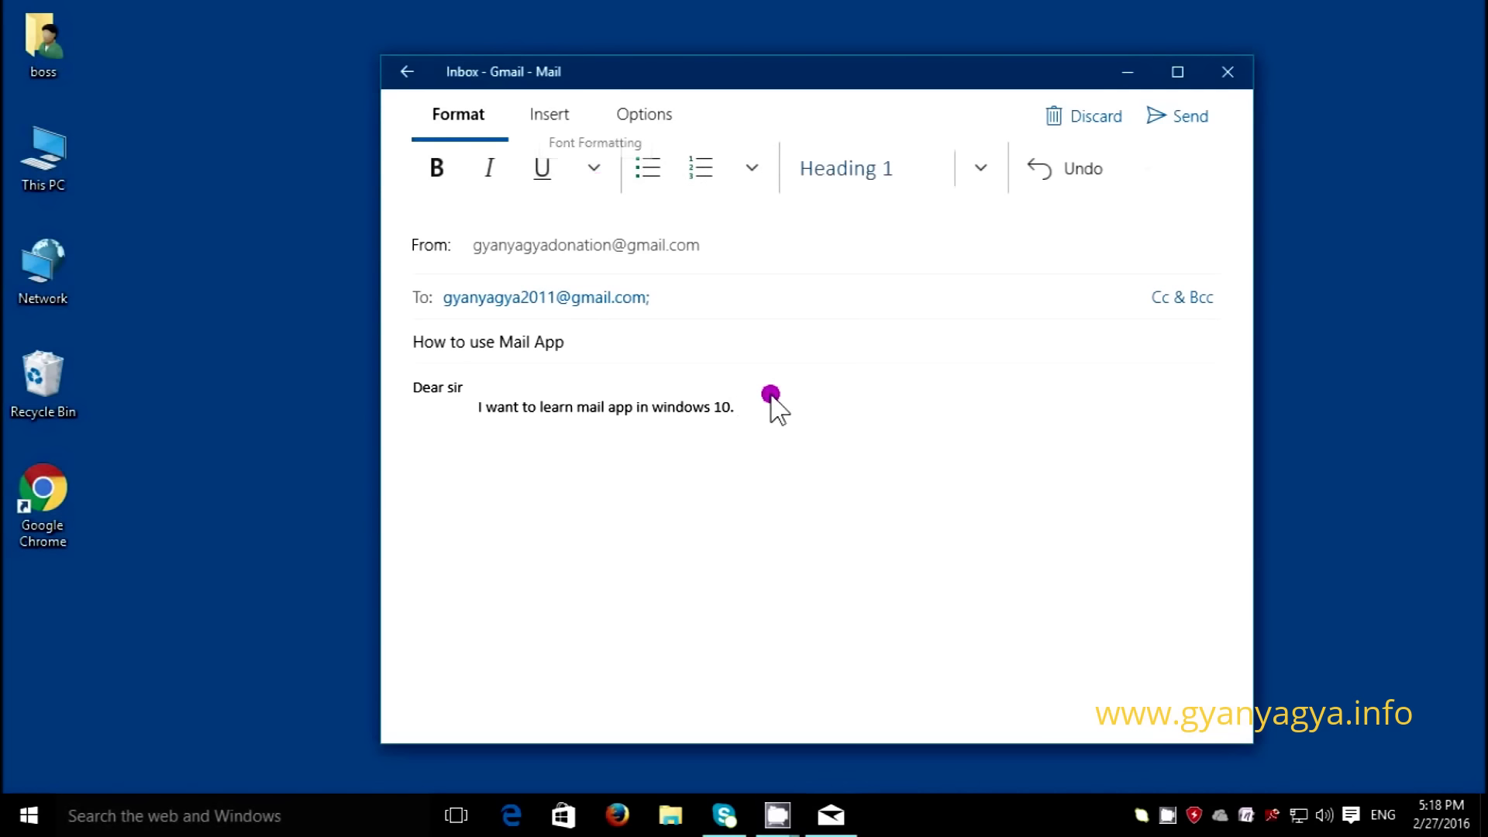
{"action": "left_click", "coordinate": [537, 295]}
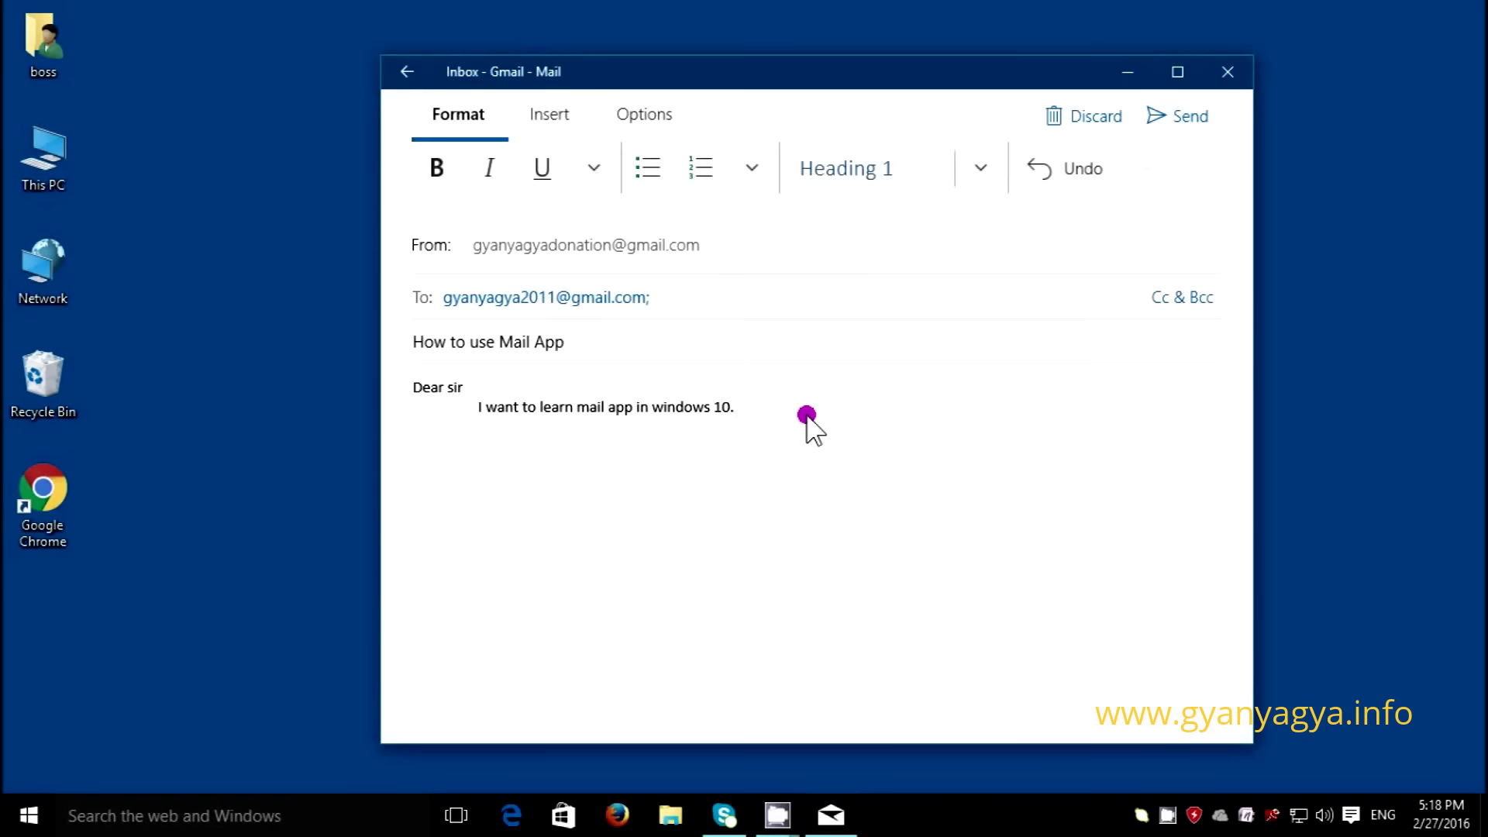
{"action": "left_click", "coordinate": [550, 120]}
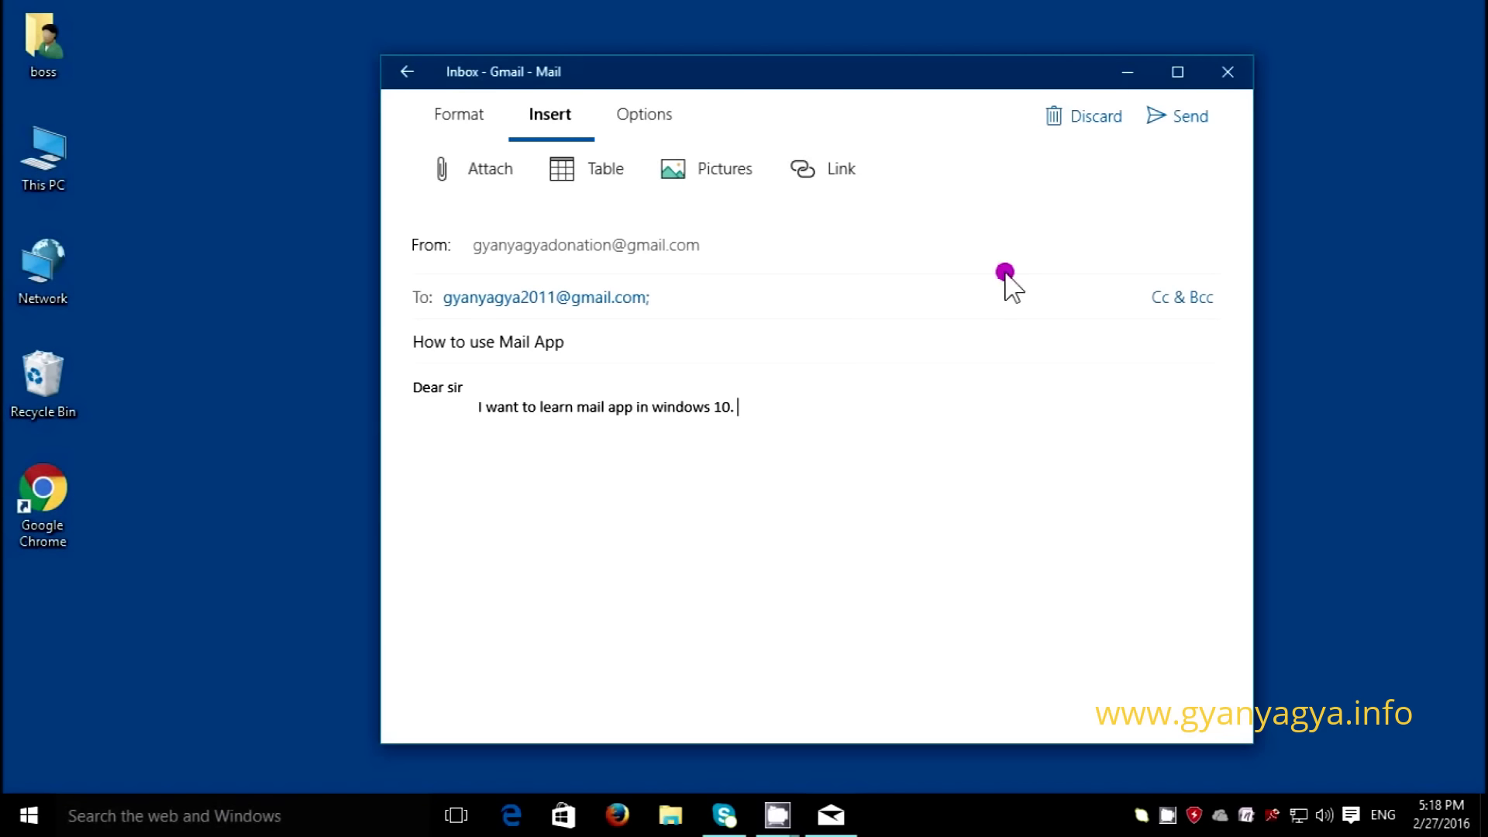
{"action": "left_click", "coordinate": [1159, 120]}
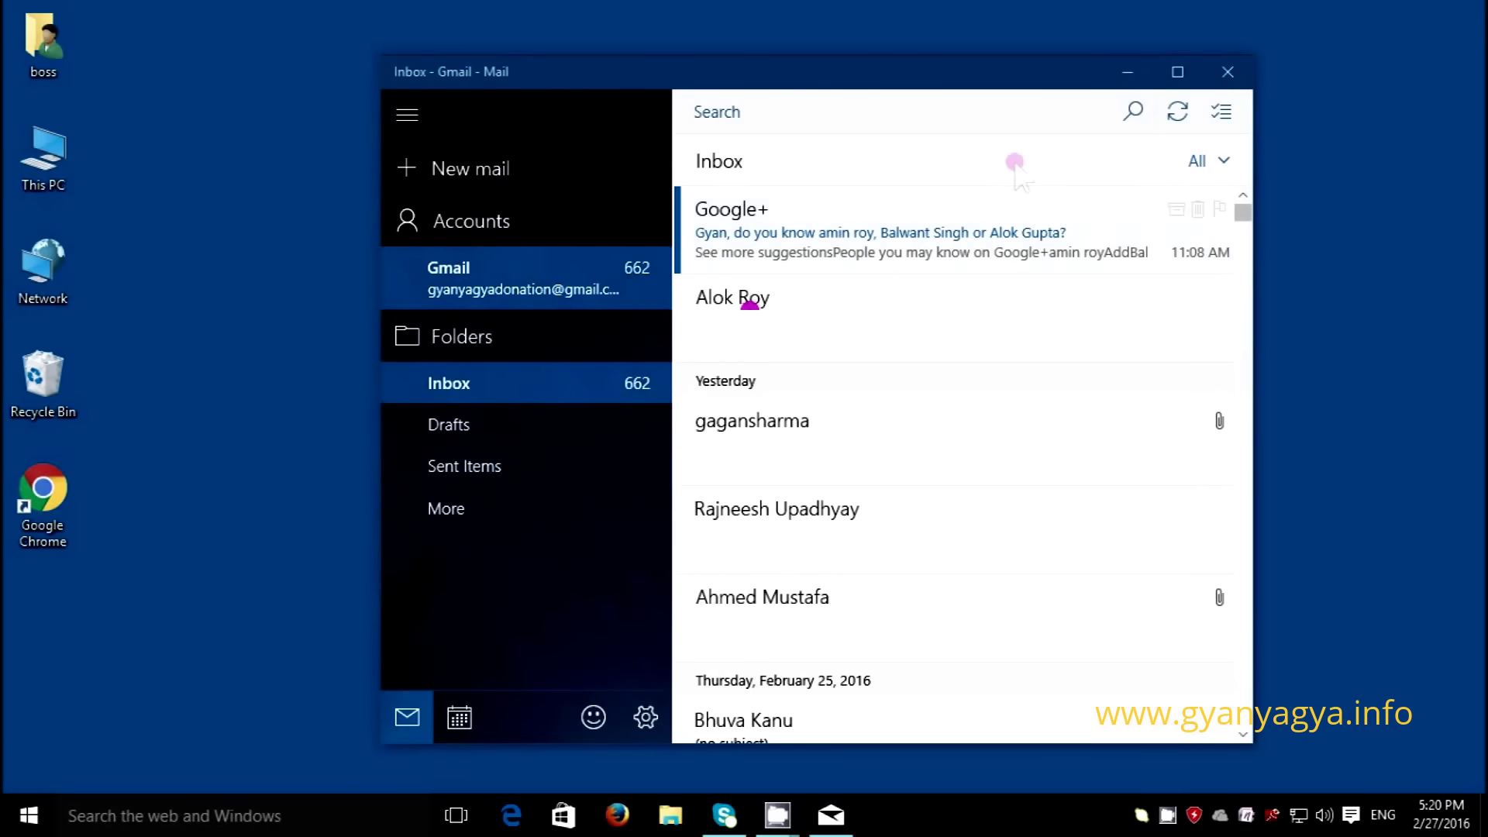
- Close Mail and relaunch it from the Mail tile in the Start menu
{"action": "left_click", "coordinate": [1227, 75]}
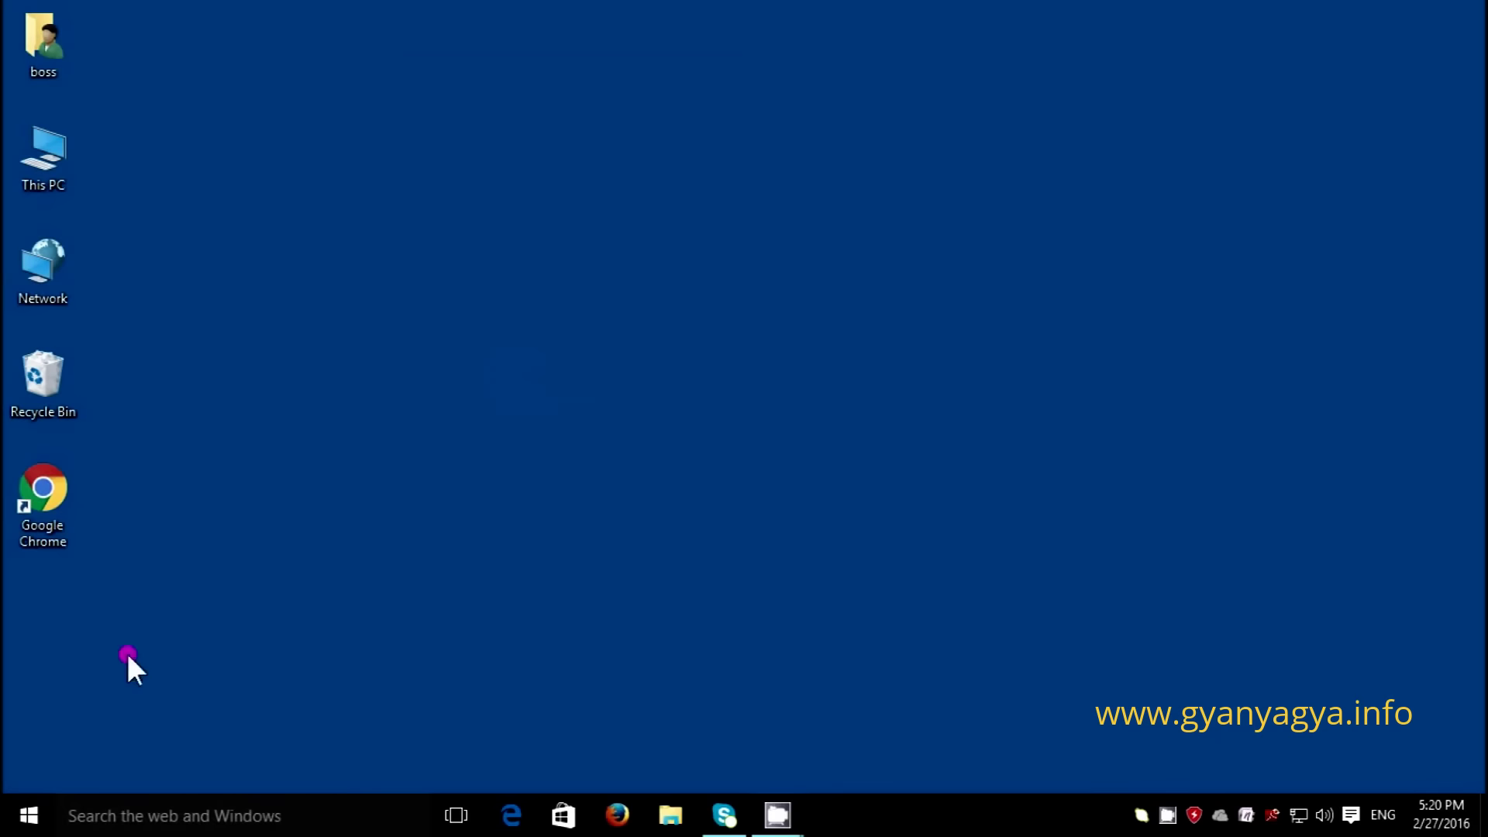
{"action": "left_click", "coordinate": [28, 814]}
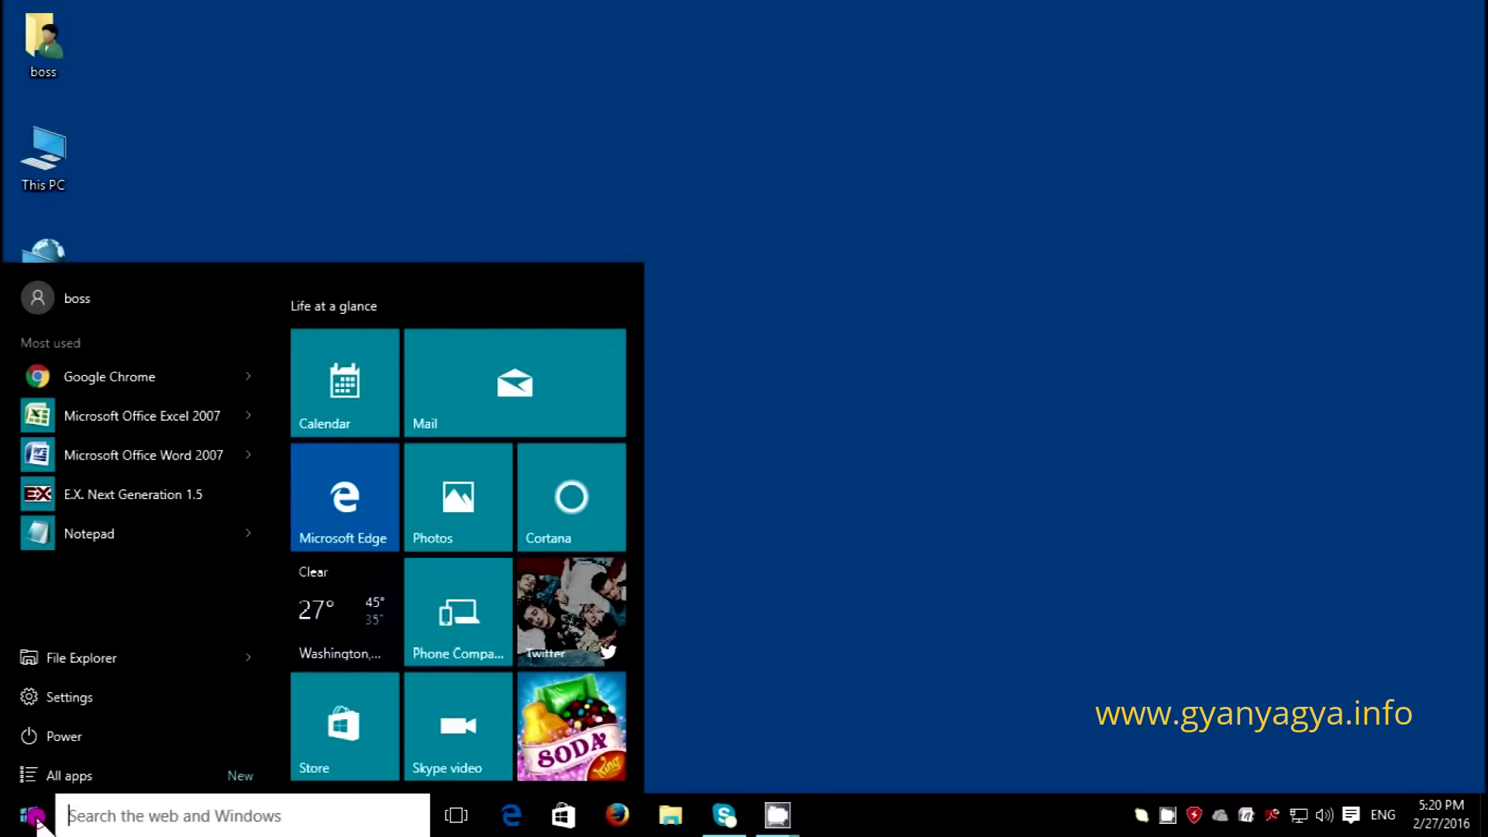
{"action": "left_click", "coordinate": [519, 378]}
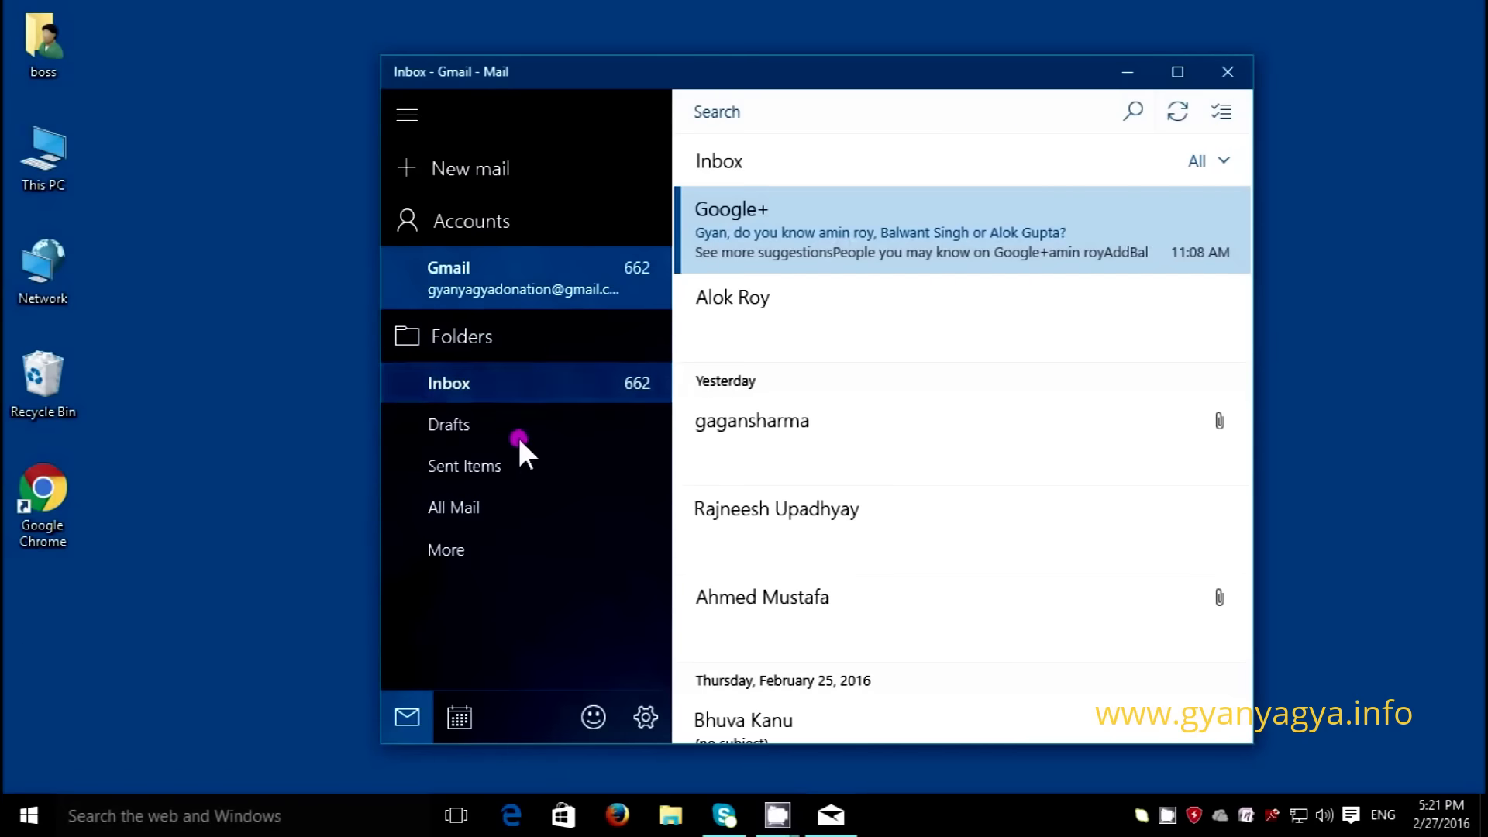
- Open the Gmail account's settings from Manage Accounts and select its account name
{"action": "left_click", "coordinate": [484, 223]}
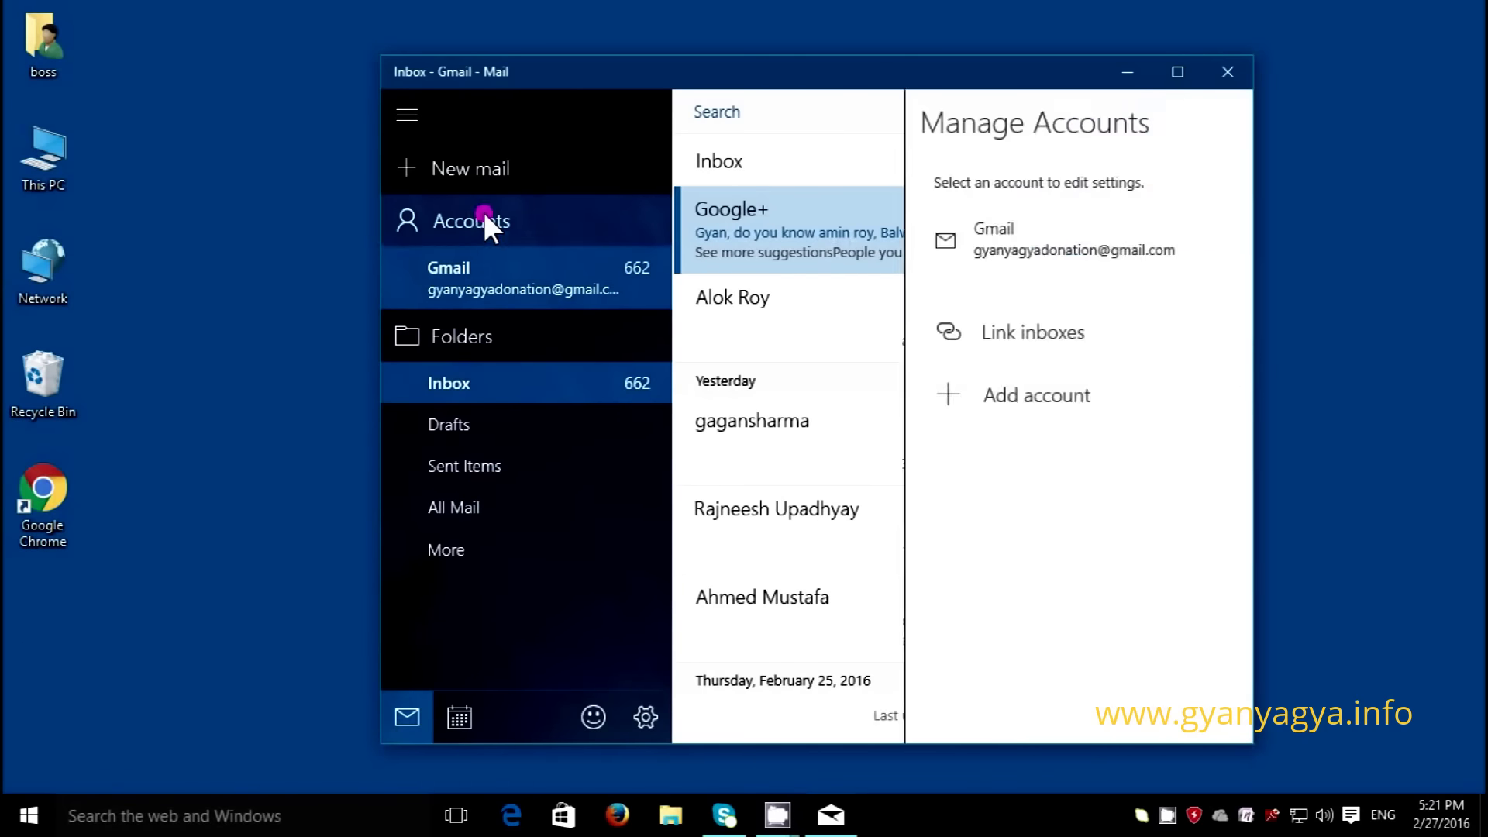
{"action": "left_click", "coordinate": [1038, 249]}
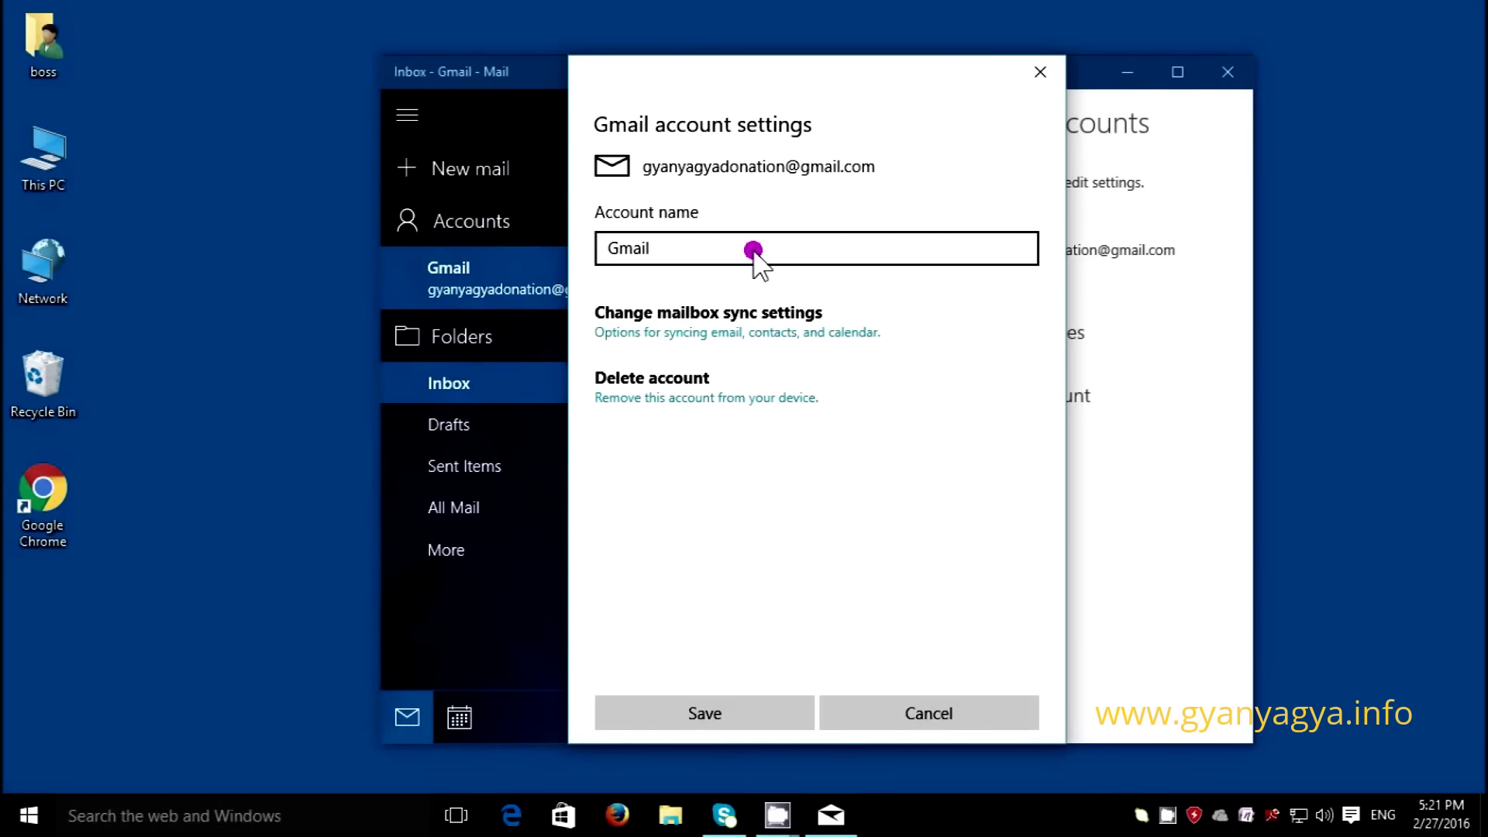
{"action": "left_click", "coordinate": [753, 250]}
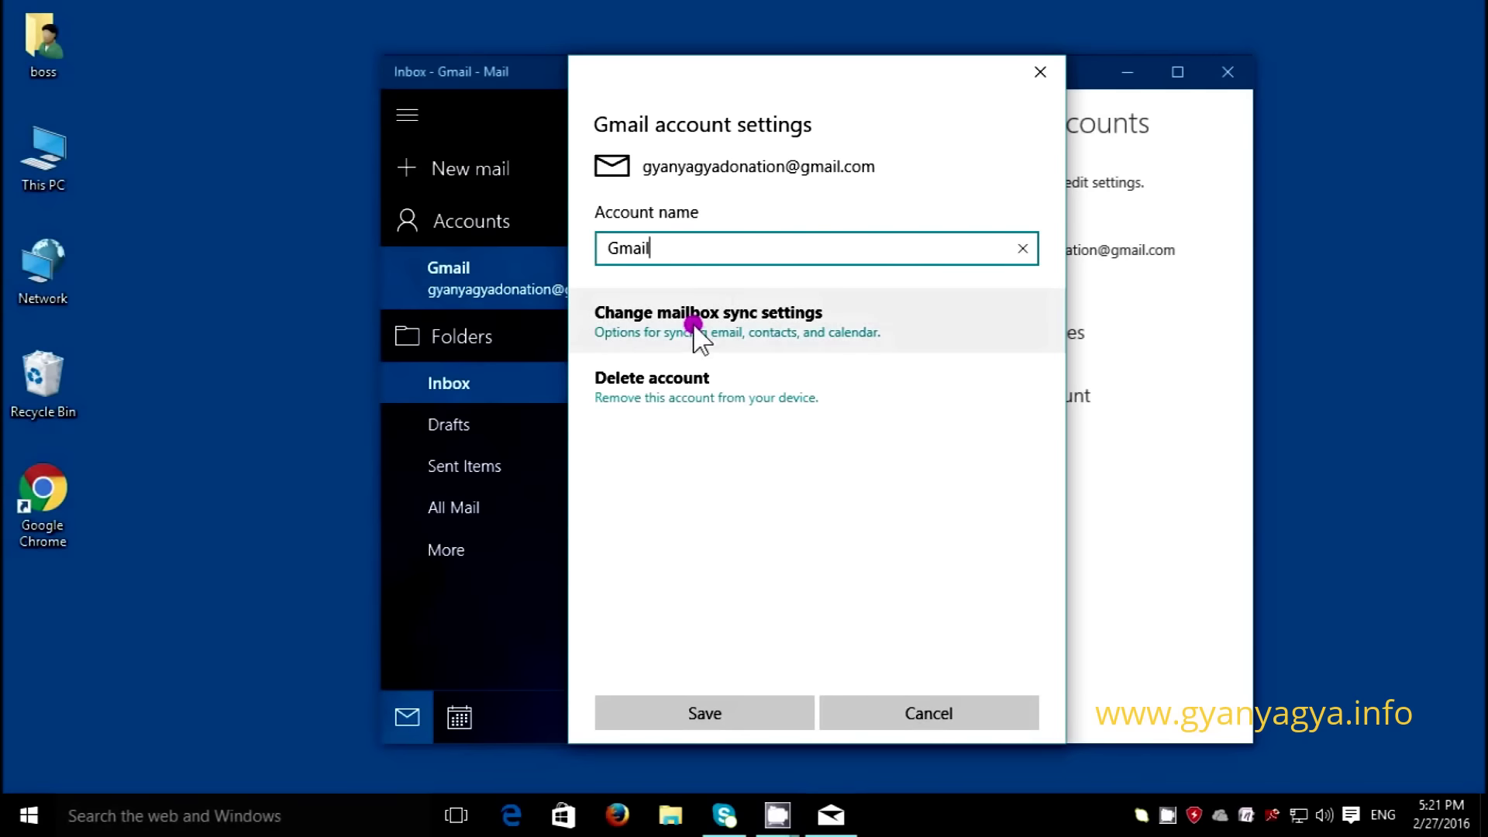
{"action": "left_click", "coordinate": [751, 338]}
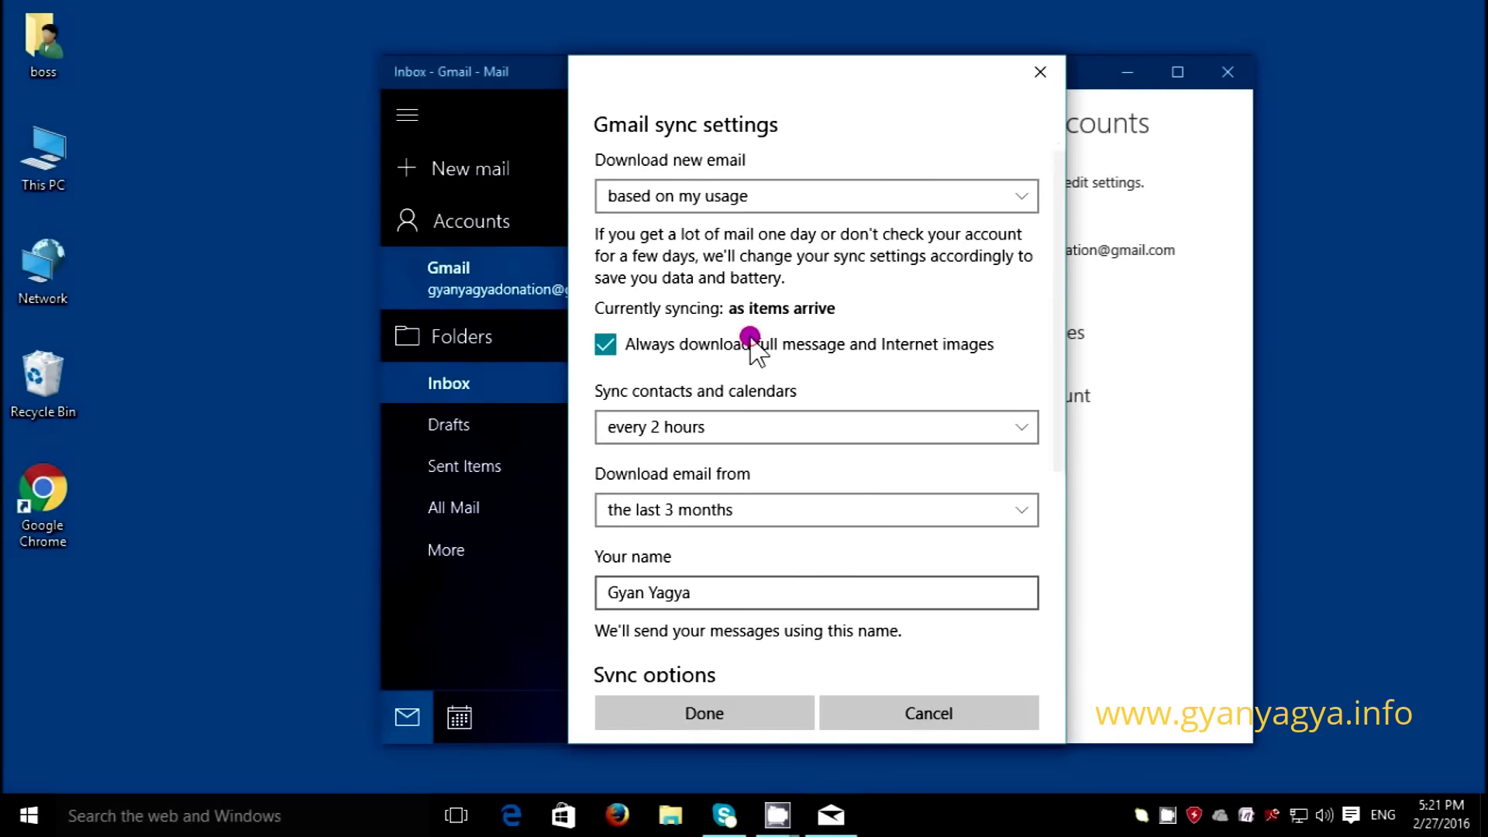
{"action": "left_click_drag", "start_coordinate": [1060, 330], "coordinate": [1037, 514]}
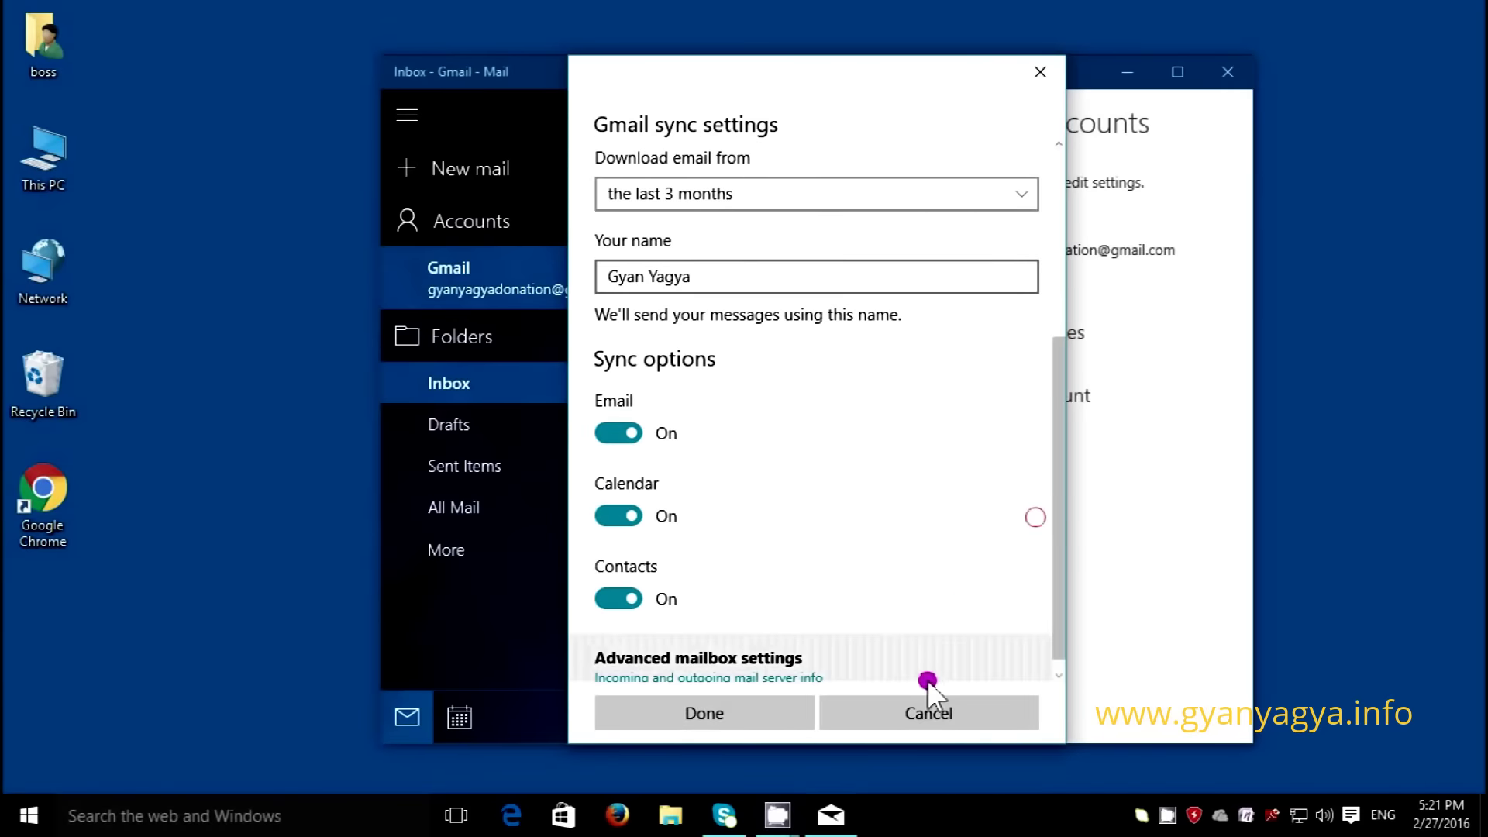
{"action": "left_click", "coordinate": [927, 714]}
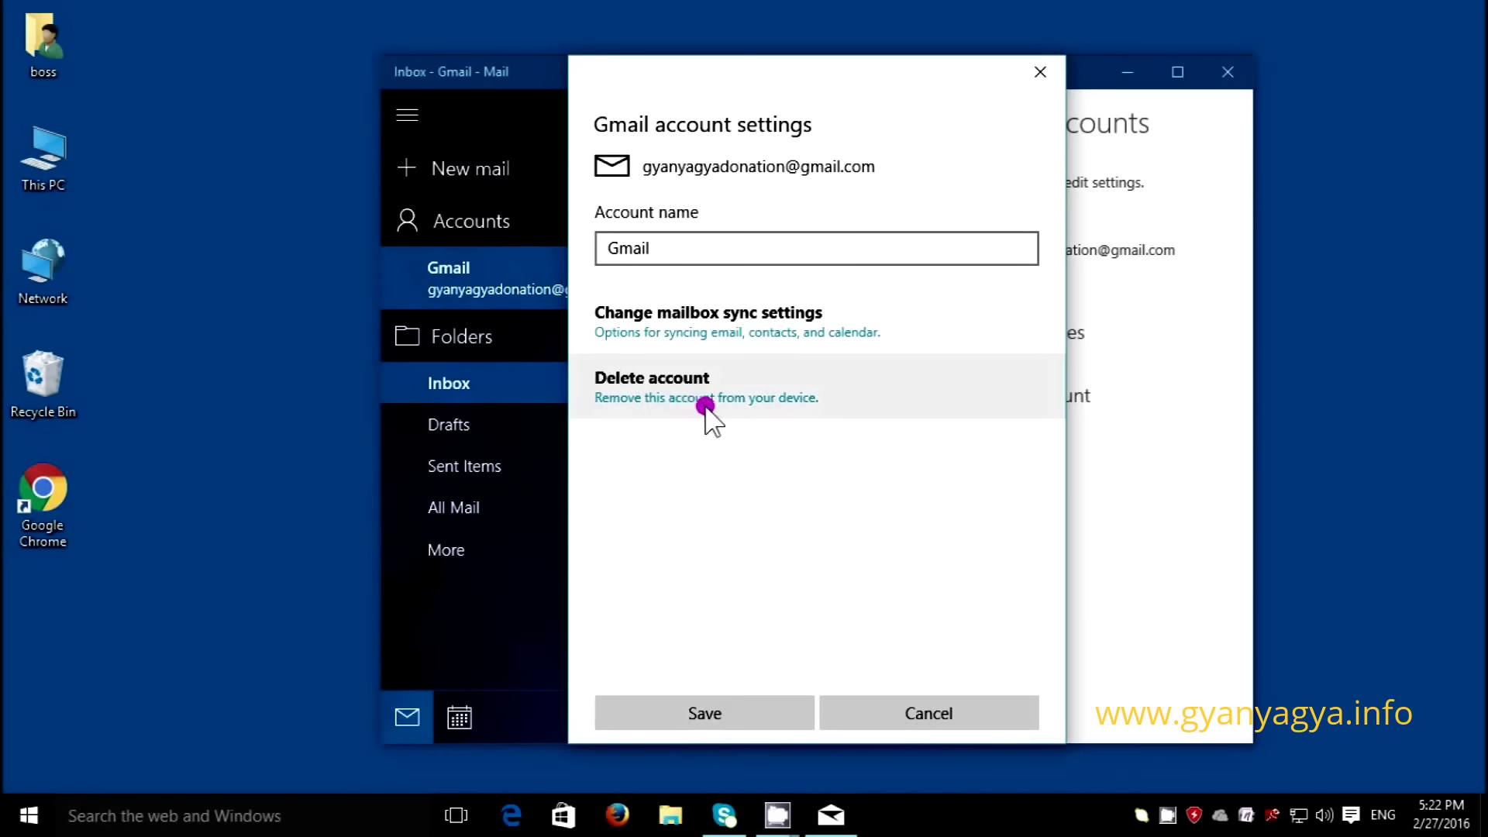
- Delete the Gmail account and confirm the deletion
{"action": "left_click", "coordinate": [655, 392]}
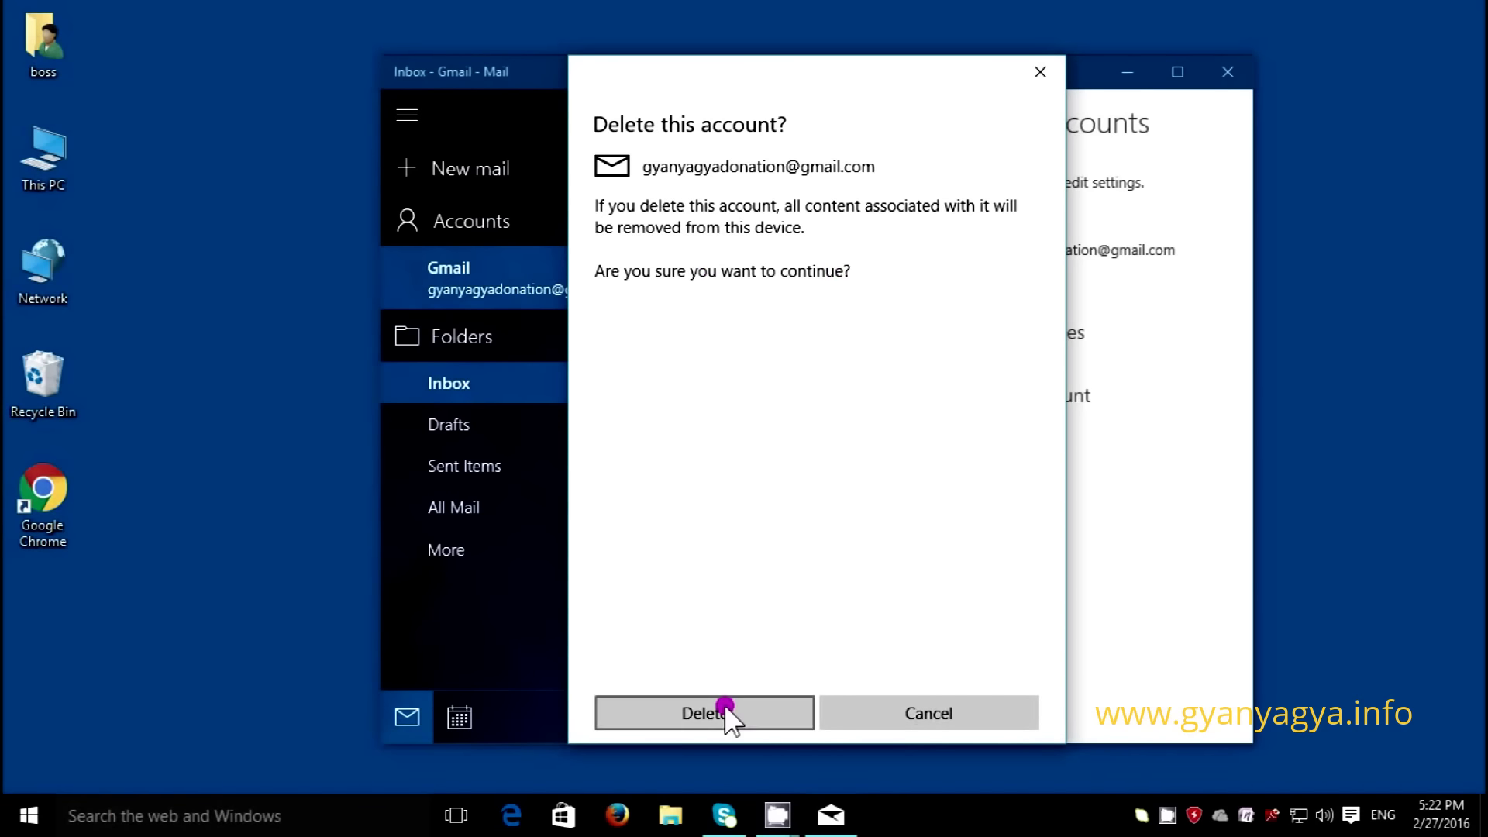
{"action": "left_click", "coordinate": [725, 713]}
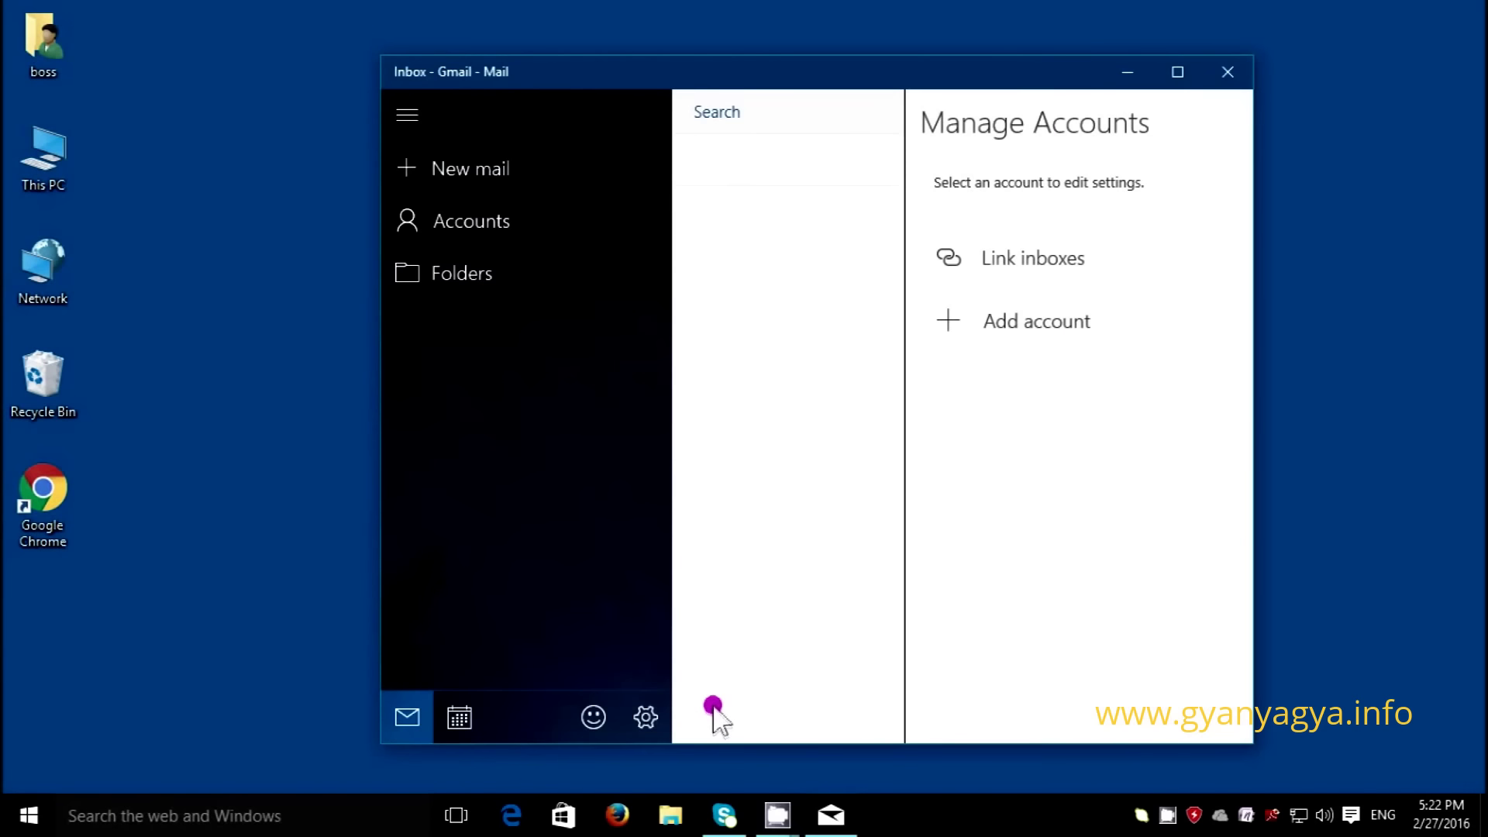